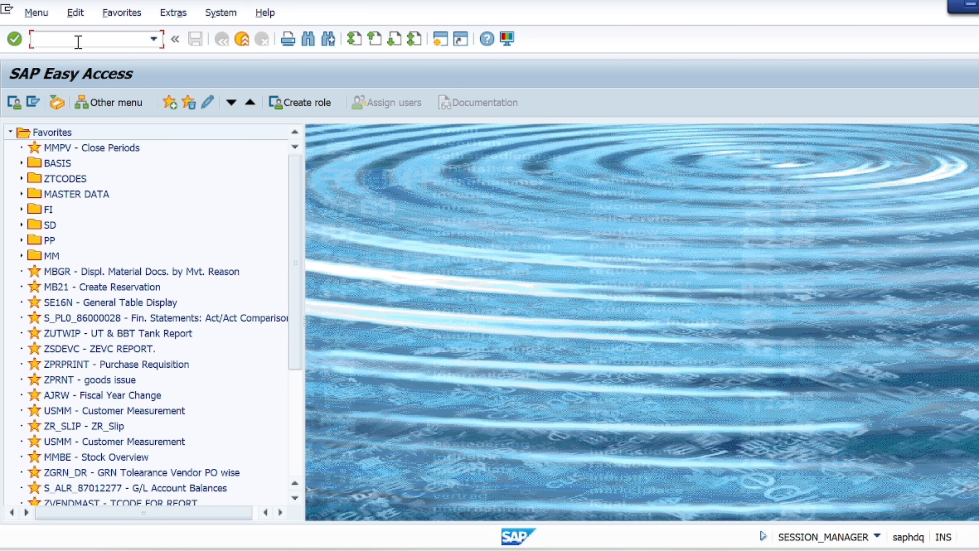
Step: Start the ME22N purchase order change transaction and bring up the selection of another purchase order
{"action": "type", "text": "me22n"}
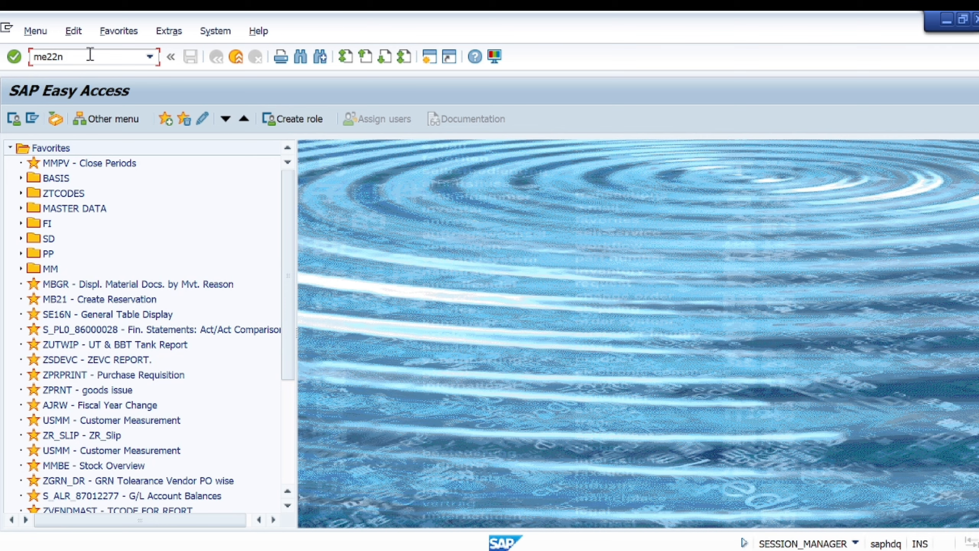
{"action": "key", "text": "Return"}
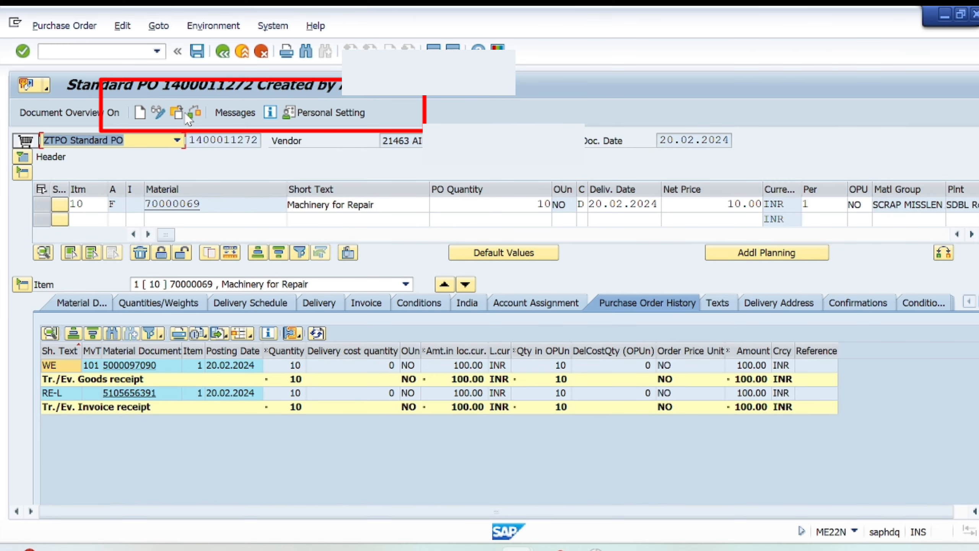
{"action": "left_click", "coordinate": [176, 112]}
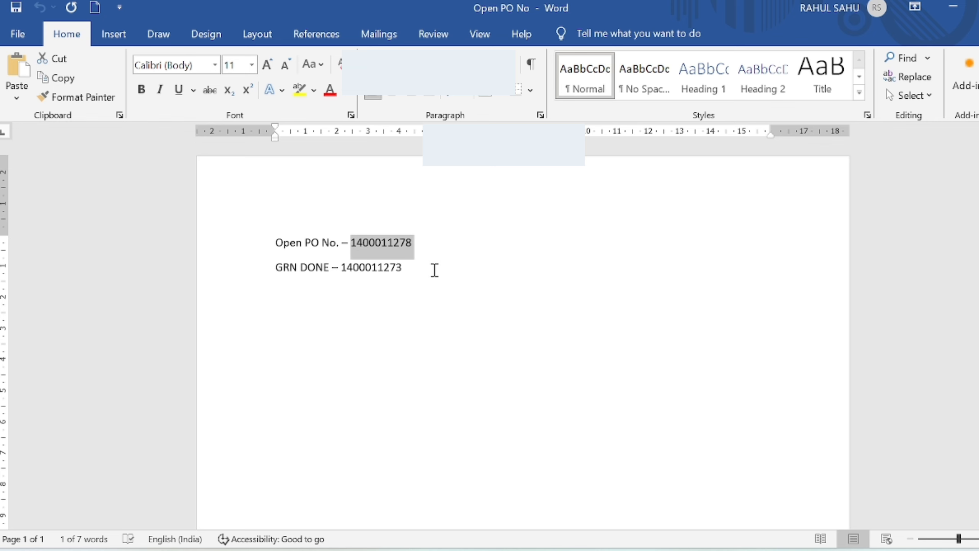
Step: In the Word note, insert the word "Close" in front of "GRN DONE" on the second line
{"action": "left_click", "coordinate": [430, 258]}
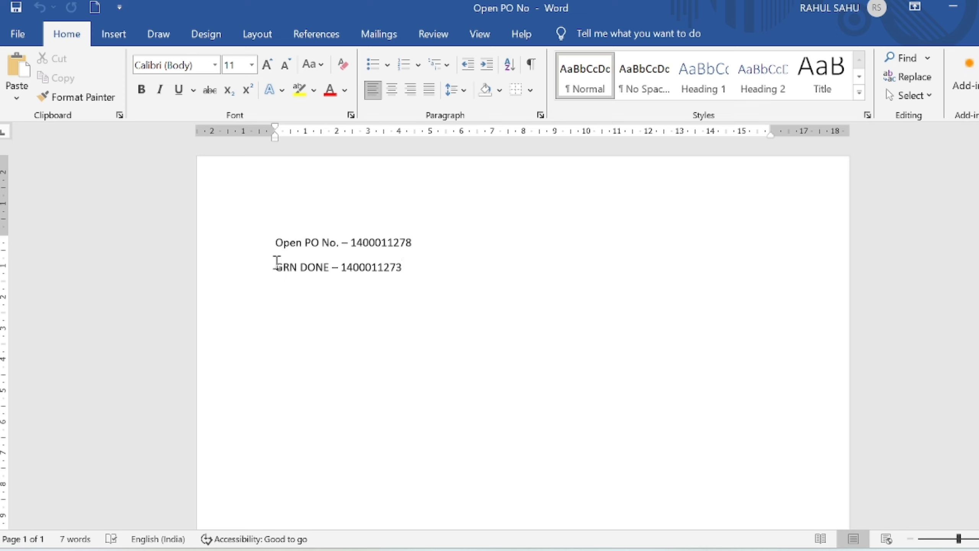
{"action": "left_click_drag", "start_coordinate": [277, 262], "coordinate": [361, 313]}
{"action": "key", "text": "Left"}
{"action": "type", "text": "Close"}
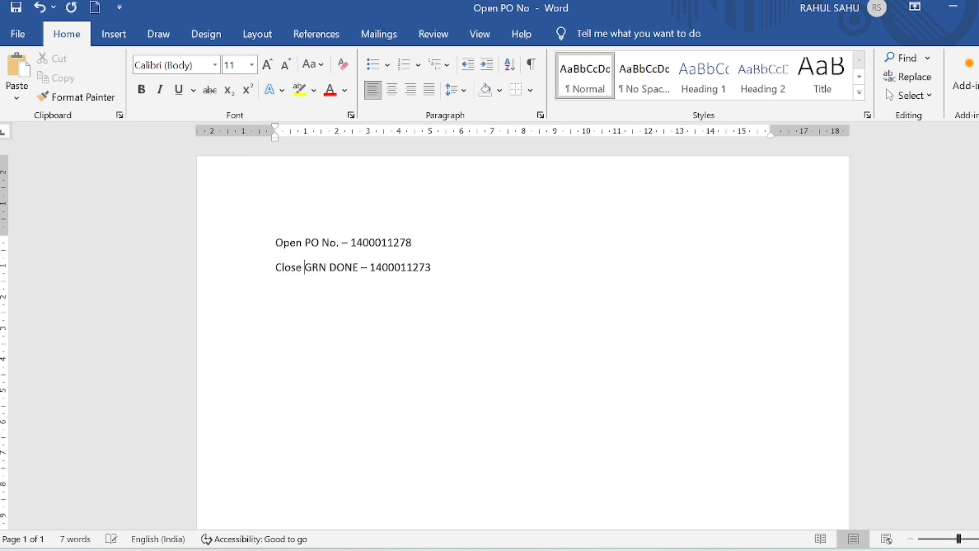
Step: Copy the open PO number from the Word note and load that purchase order in SAP
{"action": "left_click", "coordinate": [431, 244], "text": "shift"}
{"action": "left_click", "coordinate": [431, 247]}
{"action": "double_click", "coordinate": [431, 244]}
{"action": "key", "text": "ctrl+c"}
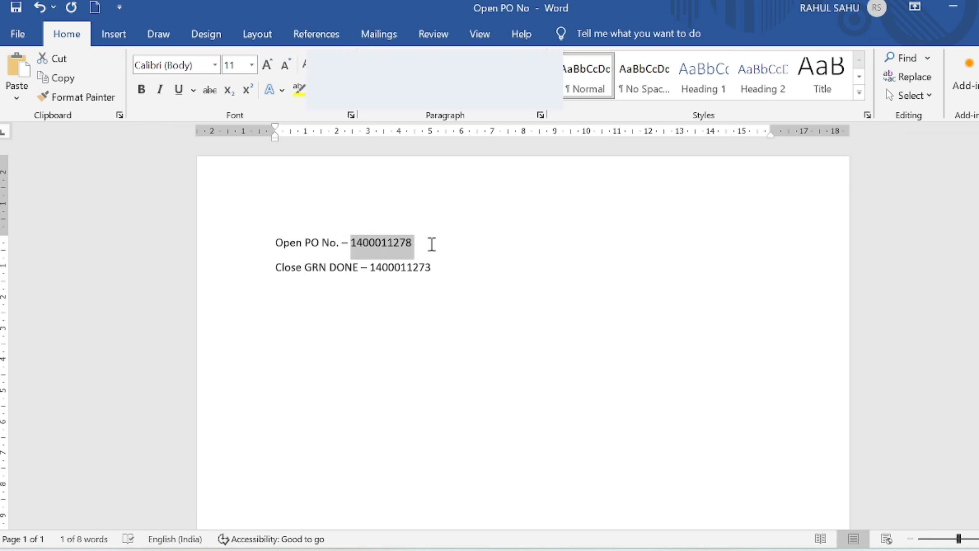
{"action": "key", "text": "alt+Tab"}
{"action": "key", "text": "ctrl+v"}
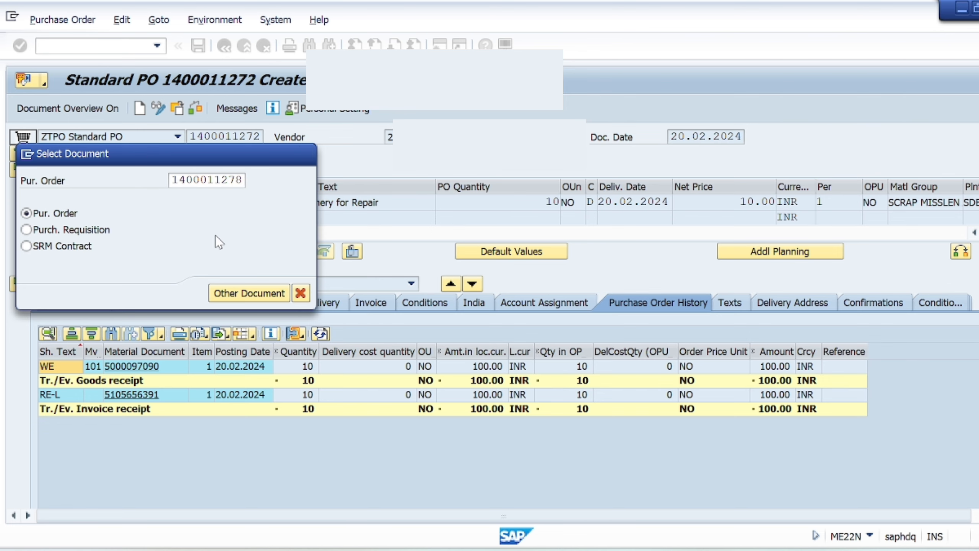
{"action": "key", "text": "Return"}
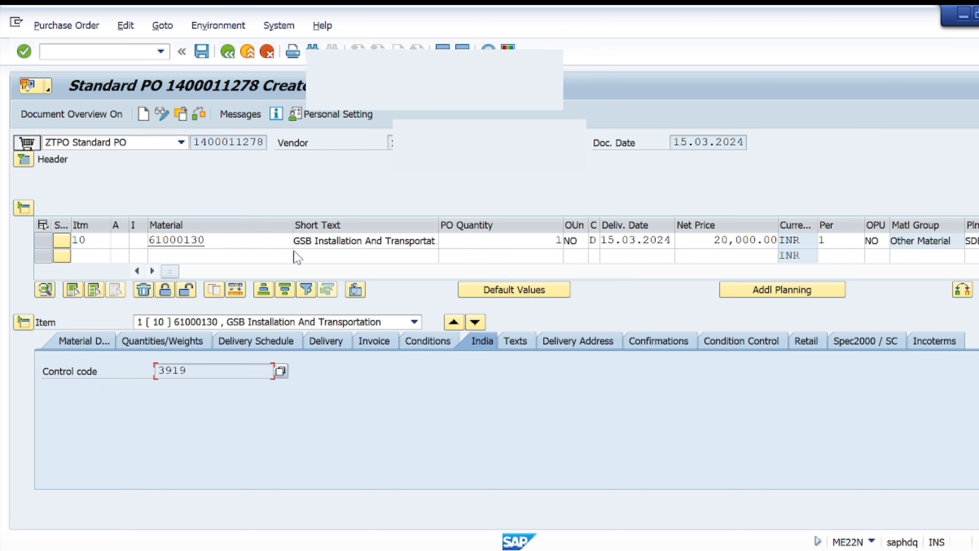
Step: Delete item 10, material 61000130 GSB Installation And Transportation, from the purchase order and confirm the deletion
{"action": "left_click", "coordinate": [50, 241]}
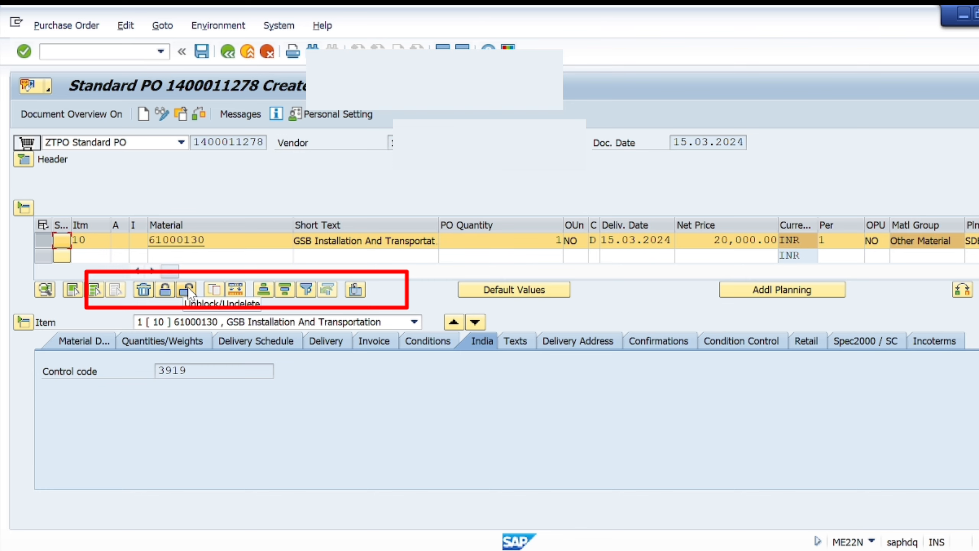
{"action": "left_click", "coordinate": [243, 241]}
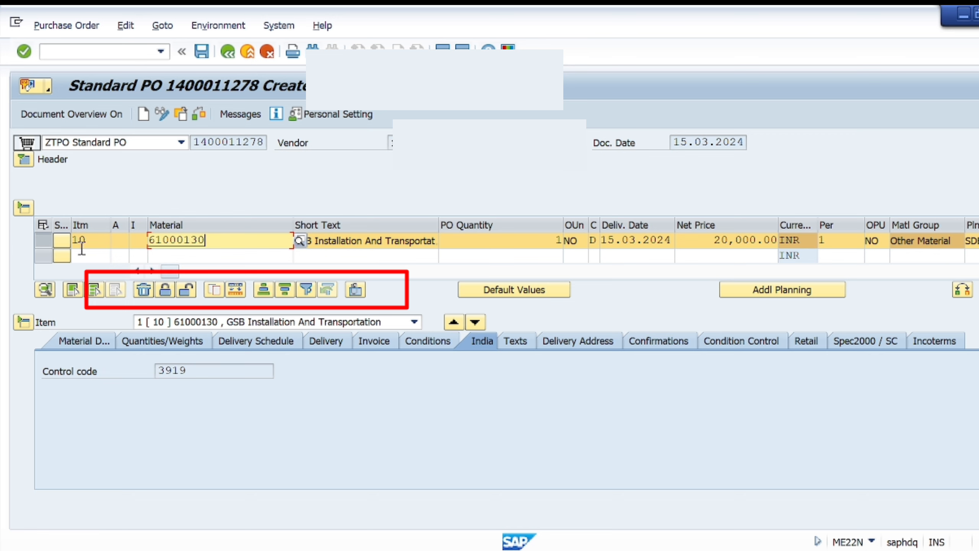
{"action": "left_click", "coordinate": [143, 289]}
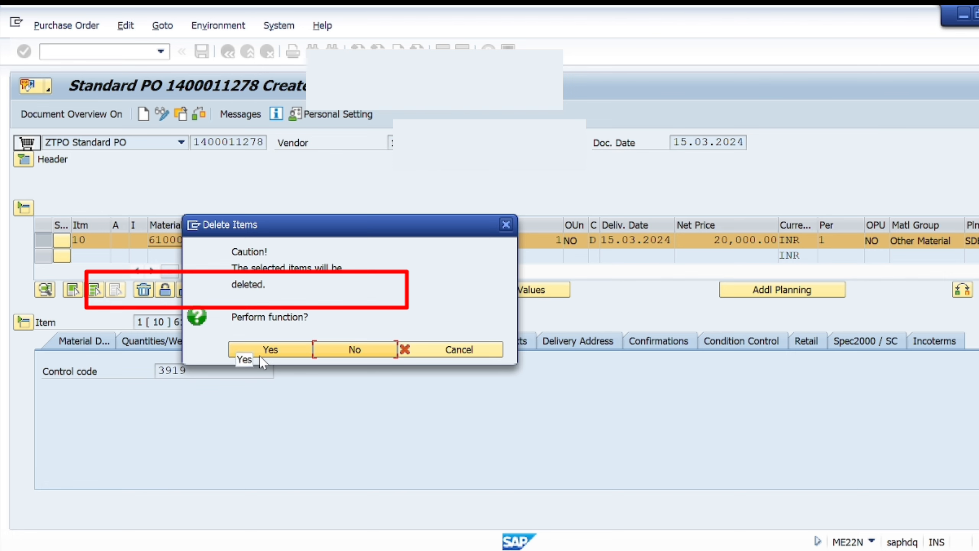
{"action": "left_click", "coordinate": [266, 348]}
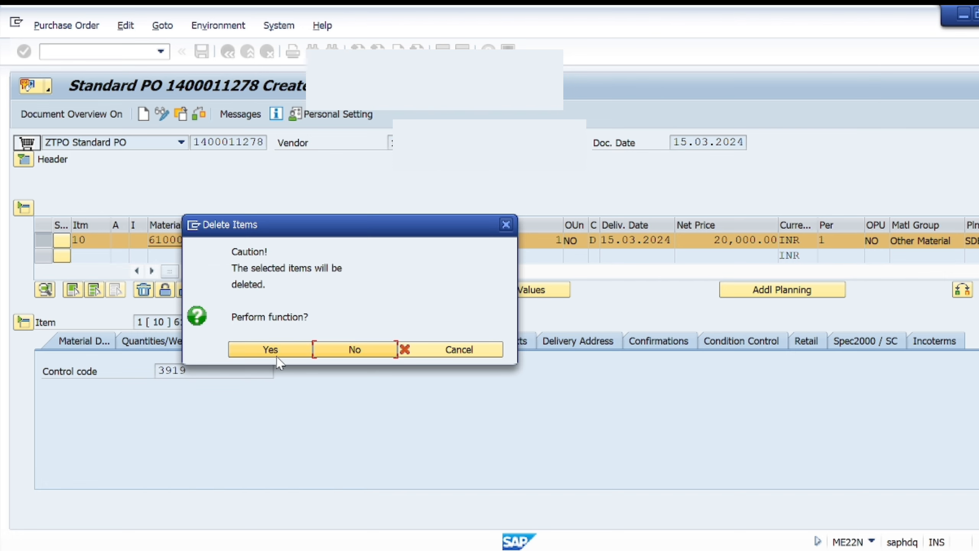
{"action": "left_click", "coordinate": [264, 349]}
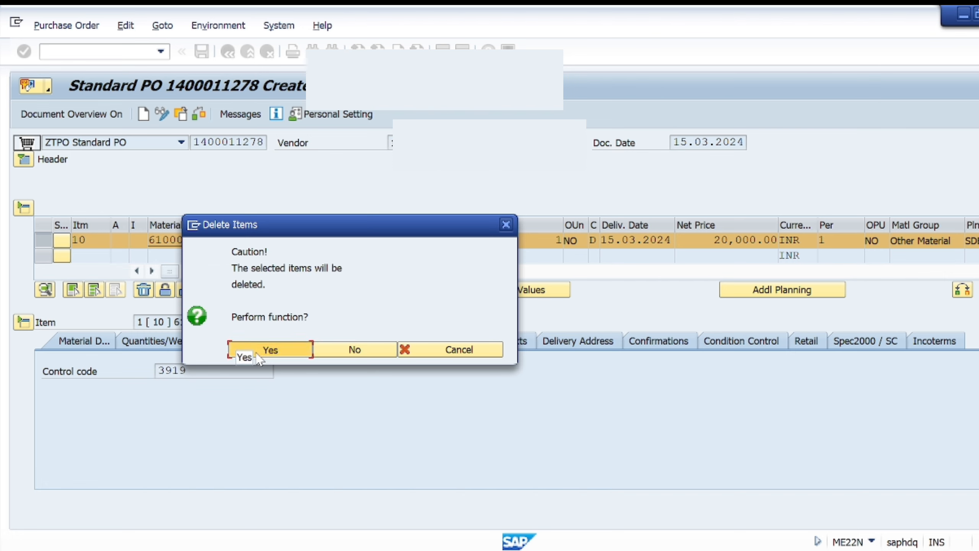
{"action": "left_click", "coordinate": [256, 342]}
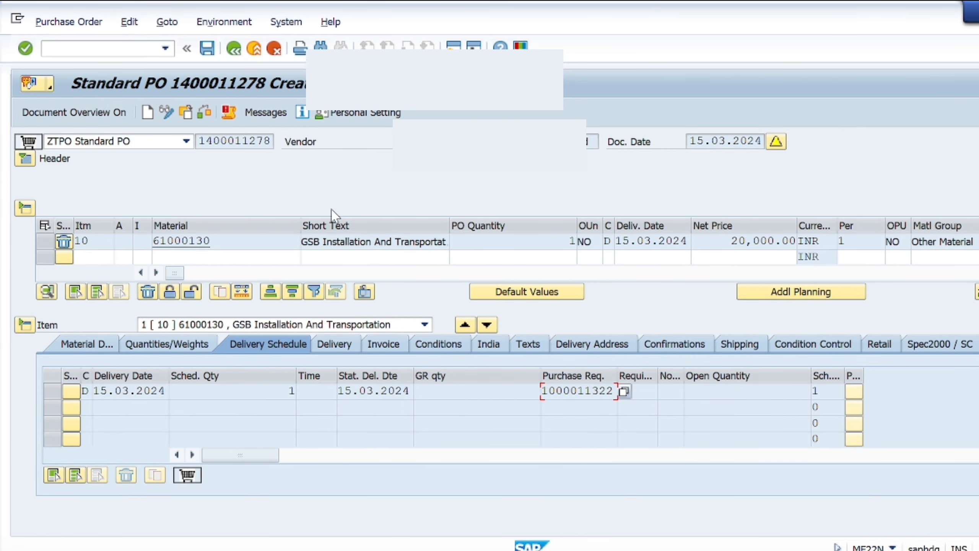
Step: Save the purchase order with item 10 flagged for deletion
{"action": "left_click", "coordinate": [257, 241]}
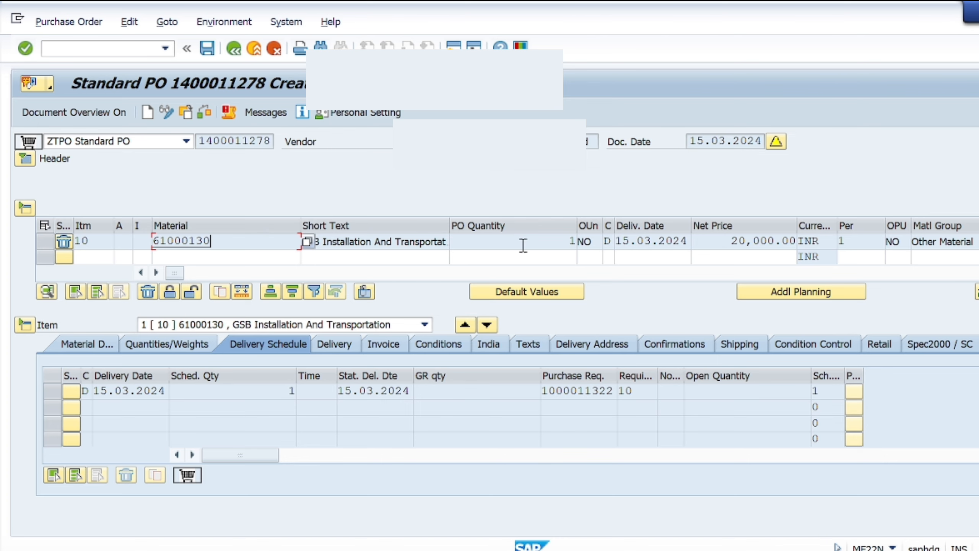
{"action": "left_click", "coordinate": [523, 245]}
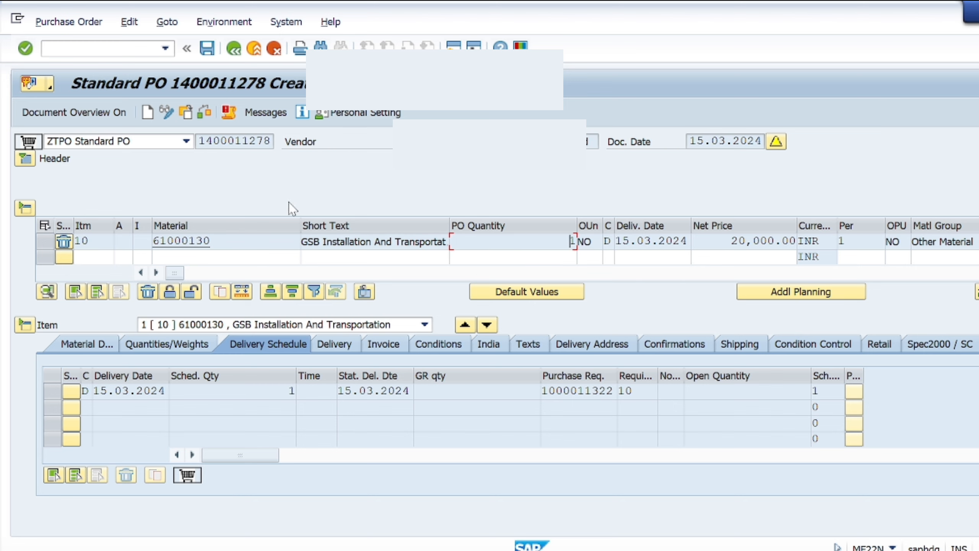
{"action": "left_click", "coordinate": [207, 54]}
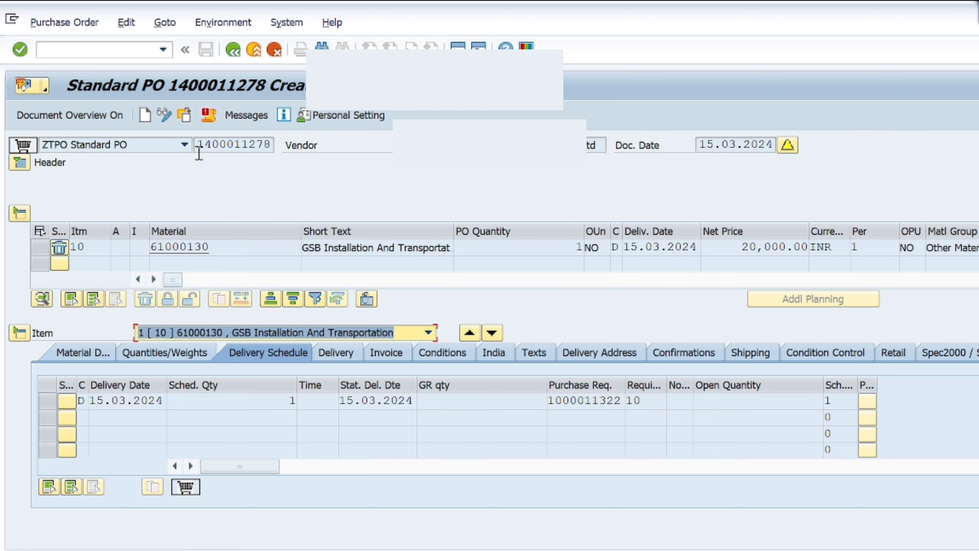
Step: Copy the purchase order number from the document header
{"action": "left_click", "coordinate": [202, 139]}
{"action": "key", "text": "Left"}
{"action": "key", "text": "shift+Right"}
{"action": "key", "text": "shift+Right"}
{"action": "key", "text": "shift+Right"}
{"action": "key", "text": "shift+Right"}
{"action": "key", "text": "shift+Right"}
{"action": "key", "text": "shift+Right"}
{"action": "key", "text": "shift+Right"}
{"action": "key", "text": "shift+Right"}
{"action": "key", "text": "shift+Right"}
{"action": "key", "text": "shift+Right"}
{"action": "key", "text": "ctrl+c"}
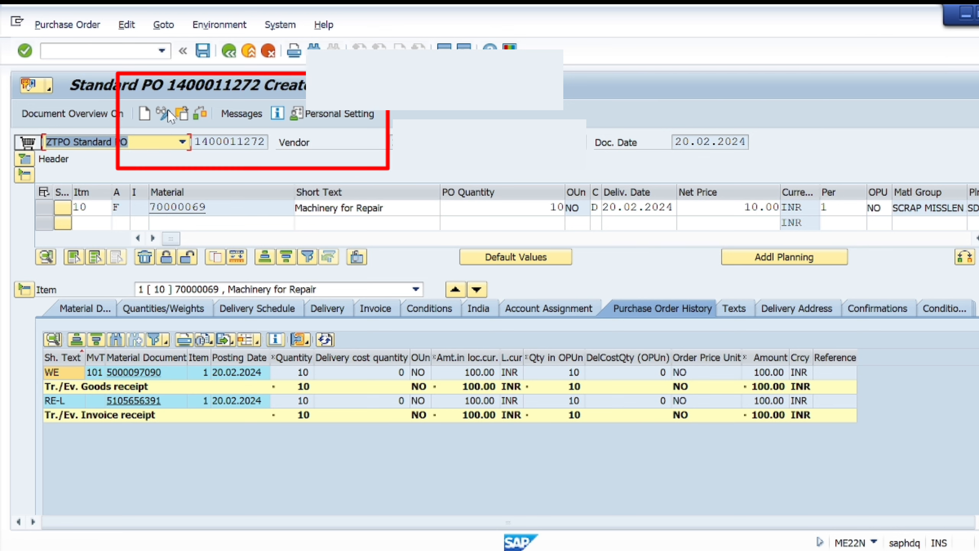
Step: Reopen the saved purchase order using the copied number to check the deletion mark on item 10
{"action": "left_click", "coordinate": [186, 119]}
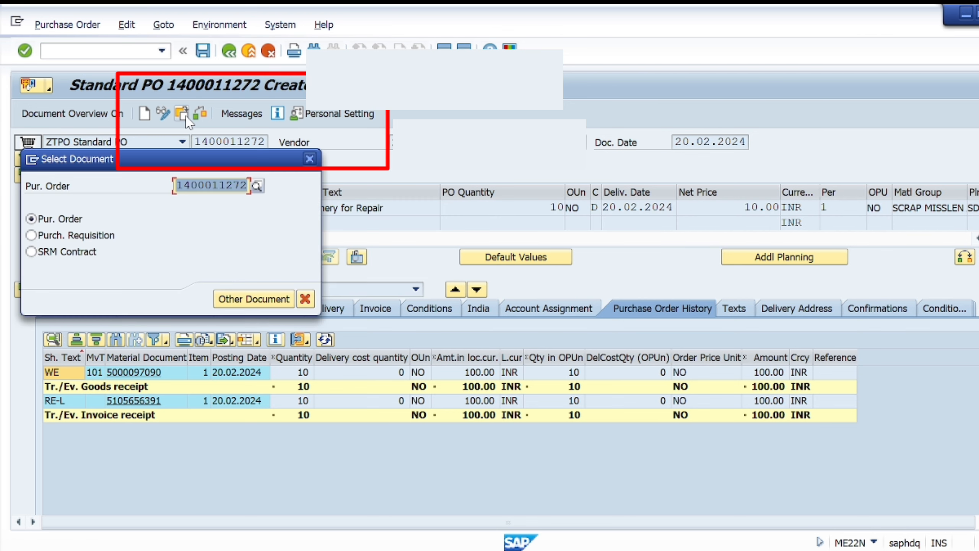
{"action": "key", "text": "ctrl+v"}
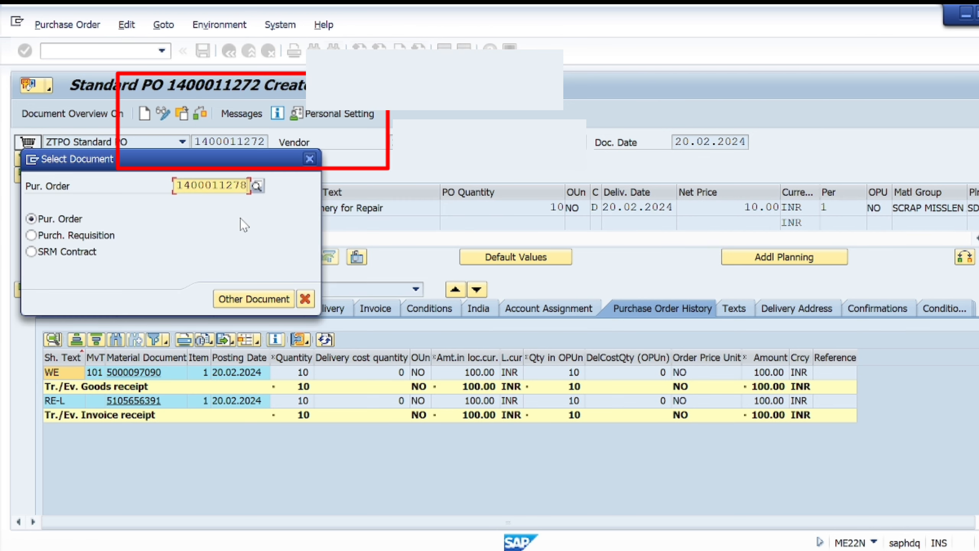
{"action": "key", "text": "Return"}
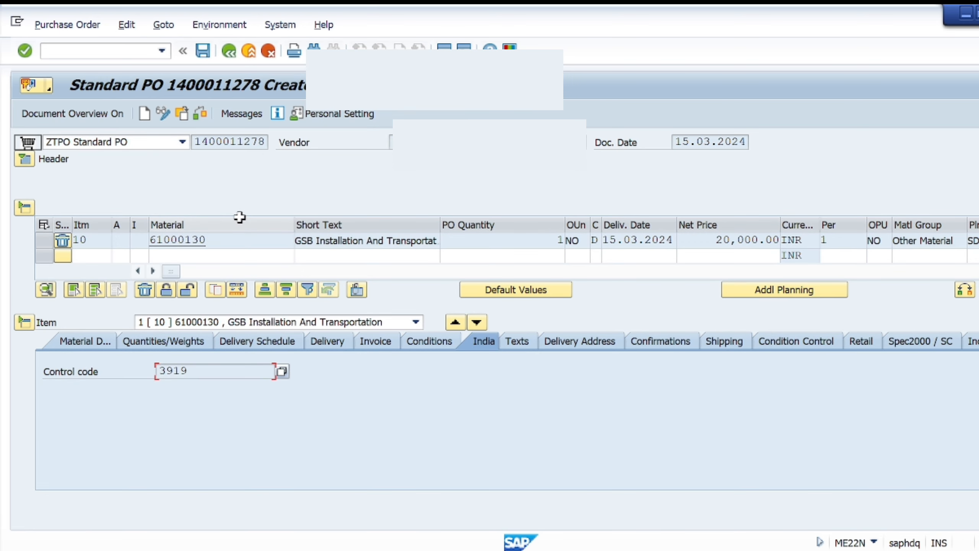
{"action": "left_click", "coordinate": [99, 242]}
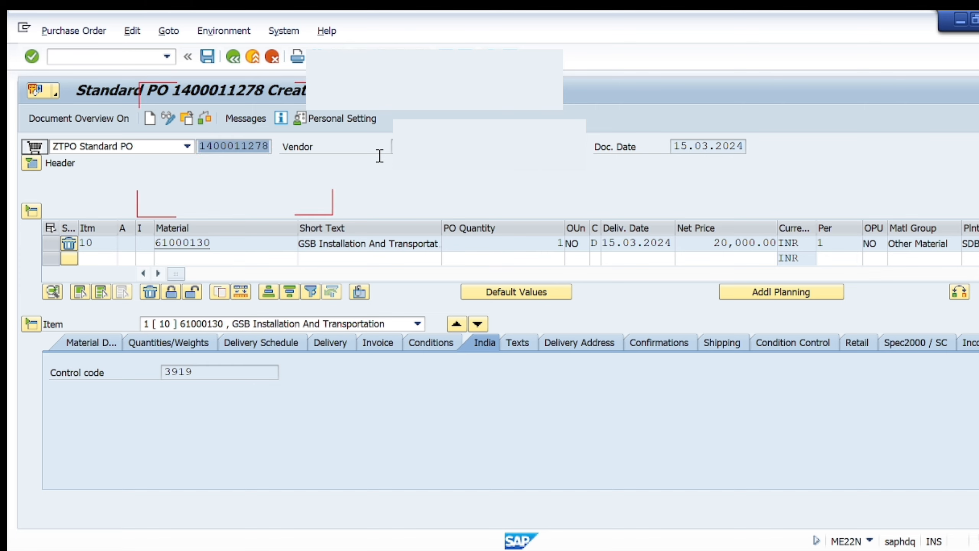
Step: Leave the purchase order and start the MIGO goods movement transaction
{"action": "left_click", "coordinate": [103, 58]}
{"action": "type", "text": "/n"}
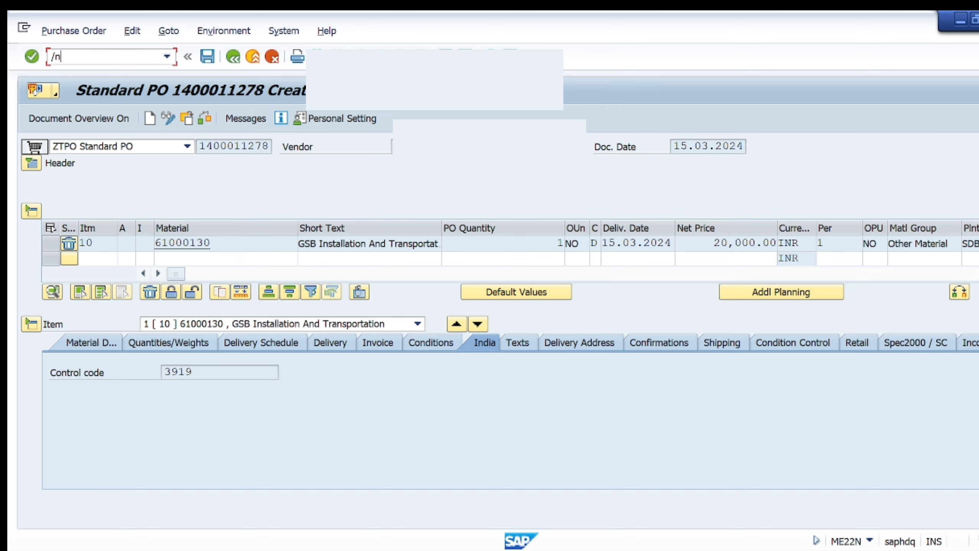
{"action": "key", "text": "Return"}
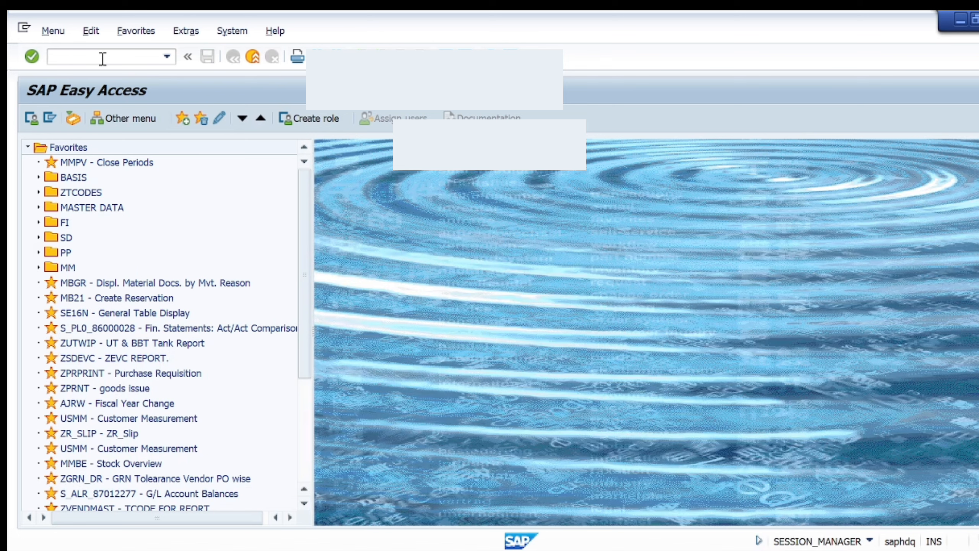
{"action": "type", "text": "migo"}
{"action": "key", "text": "Return"}
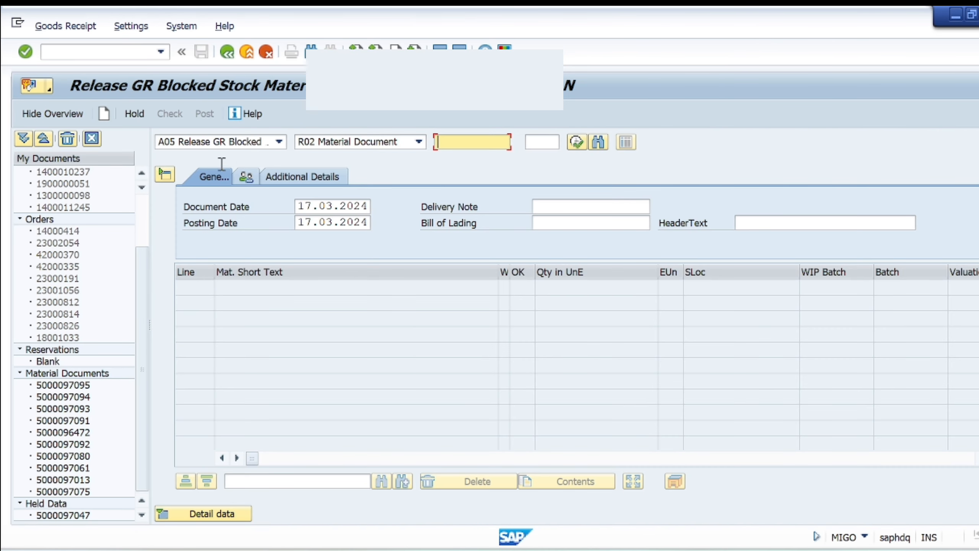
Step: Choose A01 Goods Receipt with R01 Purchase Order and try to load the purchase order with the deleted item
{"action": "left_click", "coordinate": [220, 144]}
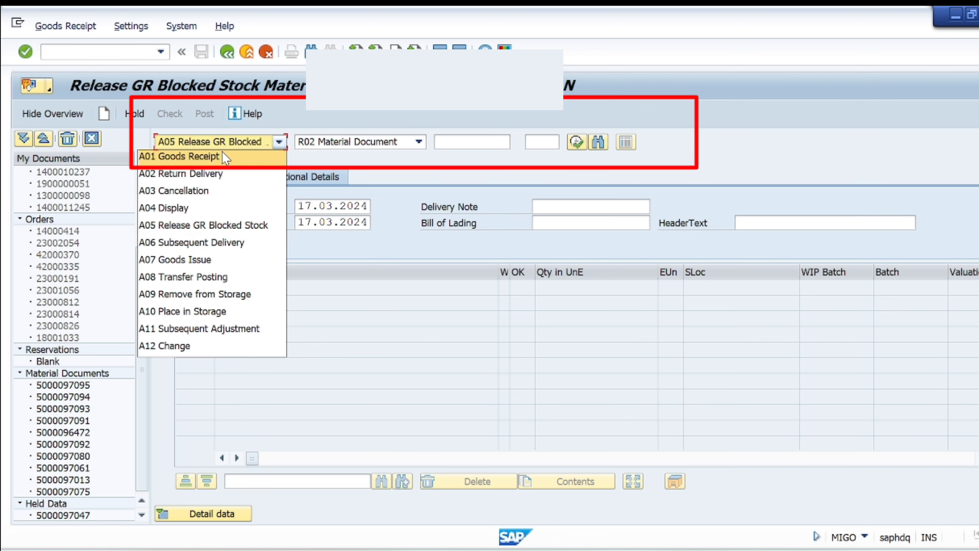
{"action": "left_click", "coordinate": [222, 153]}
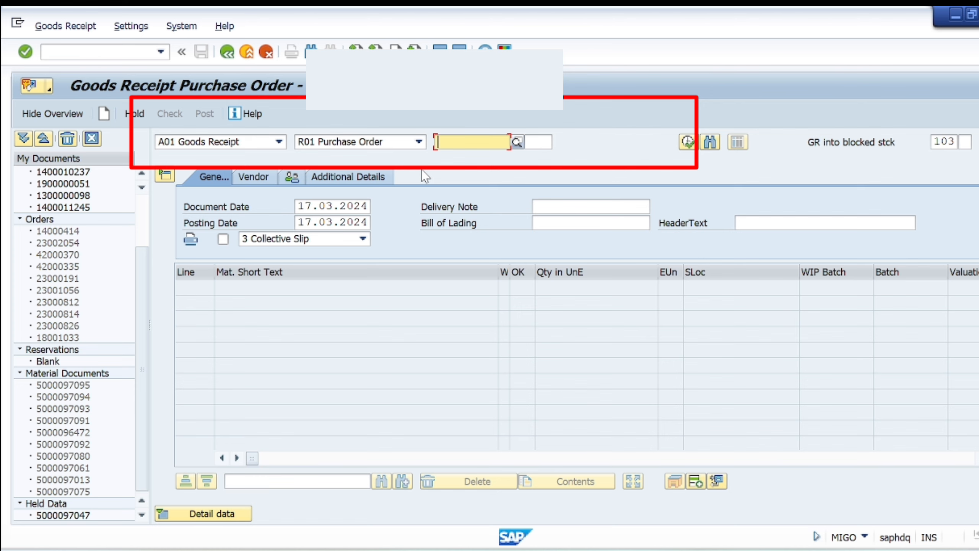
{"action": "key", "text": "ctrl+v"}
{"action": "key", "text": "Return"}
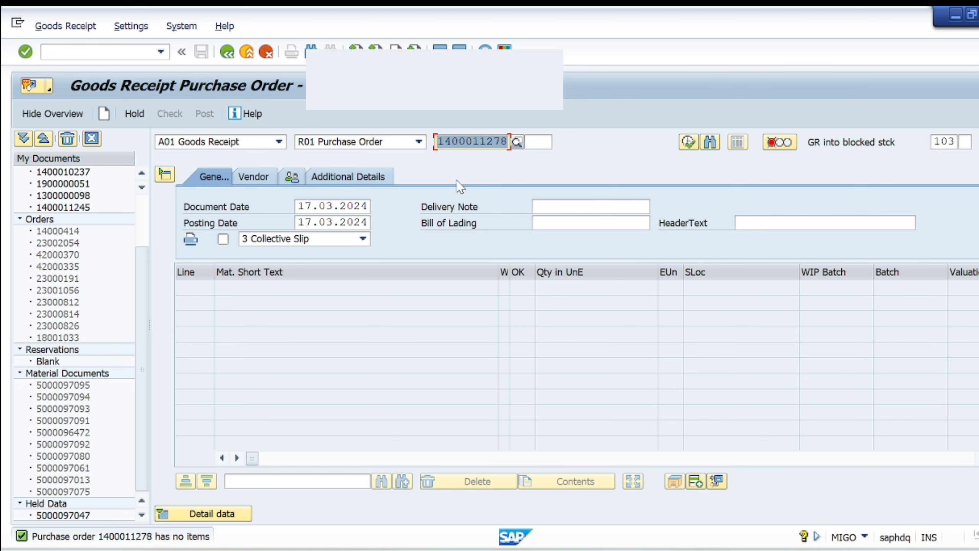
{"action": "left_click", "coordinate": [503, 141]}
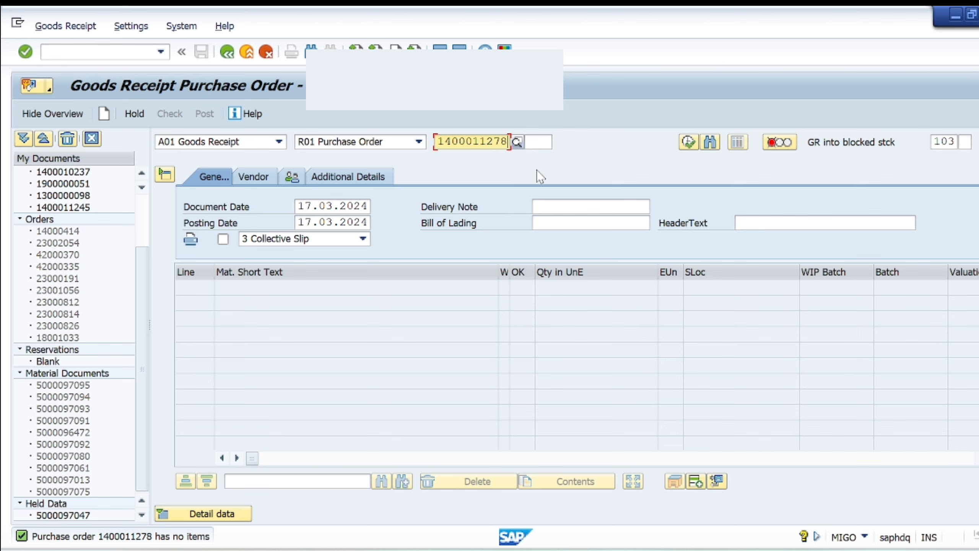
{"action": "key", "text": "Left"}
{"action": "key", "text": "Left"}
{"action": "key", "text": "Left"}
{"action": "key", "text": "Left"}
{"action": "key", "text": "Left"}
{"action": "key", "text": "Left"}
{"action": "key", "text": "Left"}
{"action": "key", "text": "Left"}
{"action": "key", "text": "Left"}
{"action": "key", "text": "Left"}
{"action": "key", "text": "Right"}
{"action": "key", "text": "Right"}
{"action": "key", "text": "Right"}
{"action": "key", "text": "Right"}
{"action": "key", "text": "Right"}
{"action": "key", "text": "Right"}
{"action": "key", "text": "Right"}
{"action": "key", "text": "Right"}
{"action": "key", "text": "Right"}
{"action": "key", "text": "Left"}
{"action": "key", "text": "Left"}
{"action": "key", "text": "Left"}
{"action": "key", "text": "Left"}
{"action": "key", "text": "Left"}
{"action": "key", "text": "Left"}
{"action": "key", "text": "Left"}
{"action": "key", "text": "Left"}
{"action": "key", "text": "Left"}
{"action": "key", "text": "Right"}
{"action": "key", "text": "Right"}
{"action": "key", "text": "Right"}
{"action": "key", "text": "Right"}
Step: Leave MIGO, start ME22N again and bring up the selection of another purchase order
{"action": "left_click", "coordinate": [90, 50]}
{"action": "type", "text": "/n"}
{"action": "key", "text": "Return"}
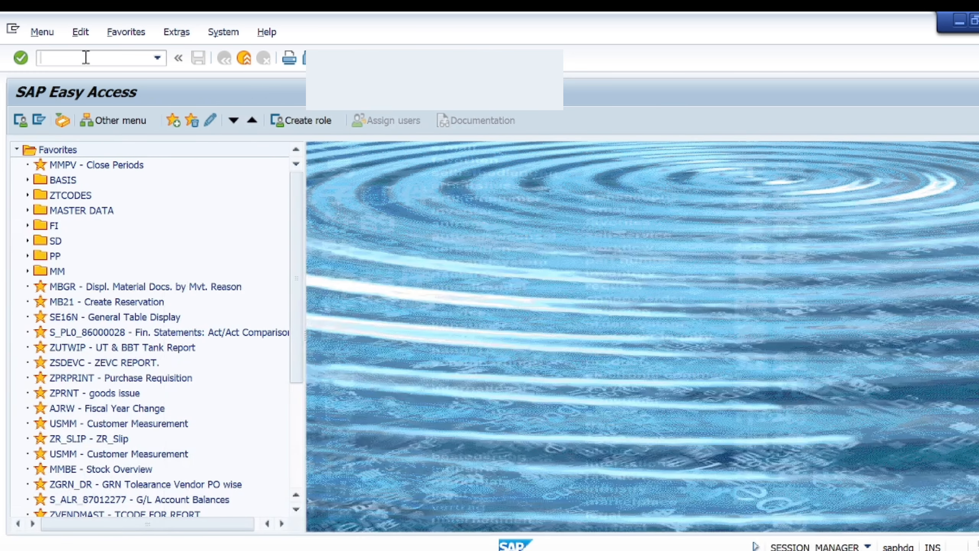
{"action": "type", "text": "me"}
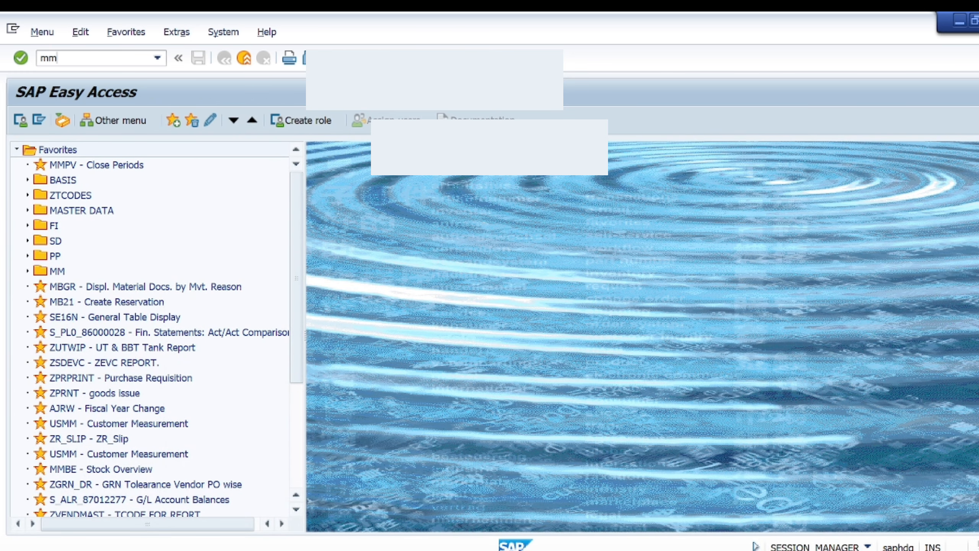
{"action": "key", "text": "BackSpace"}
{"action": "key", "text": "BackSpace"}
{"action": "type", "text": "me22n"}
{"action": "key", "text": "Return"}
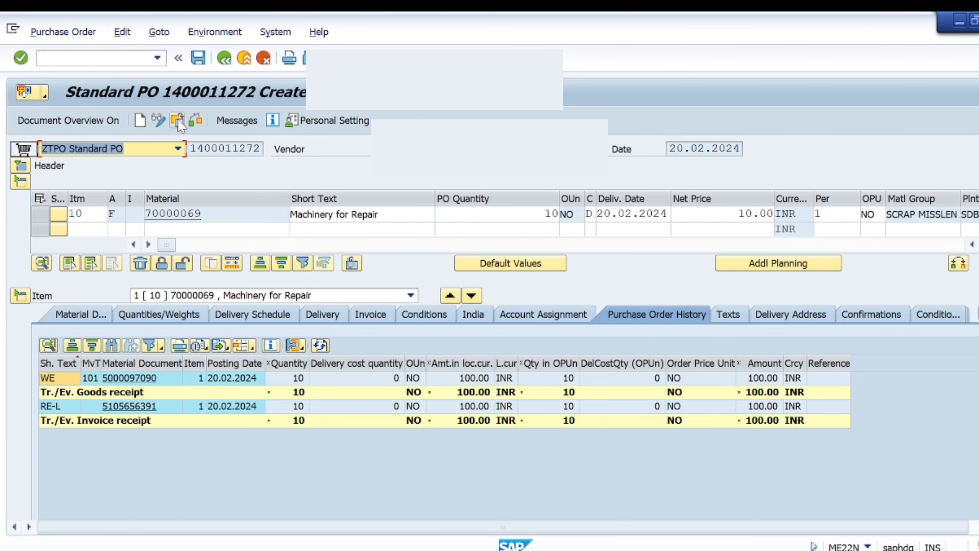
{"action": "left_click", "coordinate": [178, 120]}
Step: Switch to the Word document and copy the purchase order number on the "Close GRN DONE" line
{"action": "key", "text": "alt+Tab"}
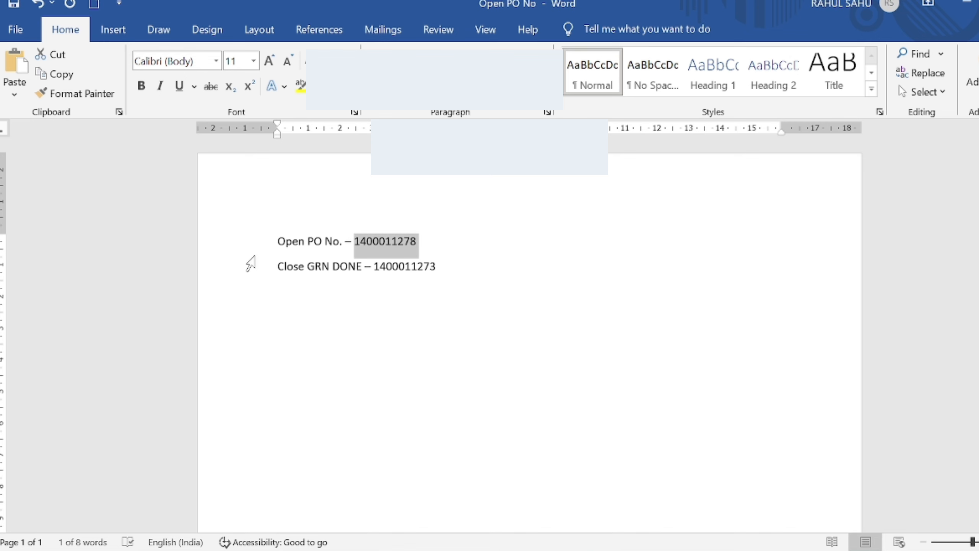
{"action": "triple_click", "coordinate": [470, 275]}
{"action": "left_click", "coordinate": [472, 280]}
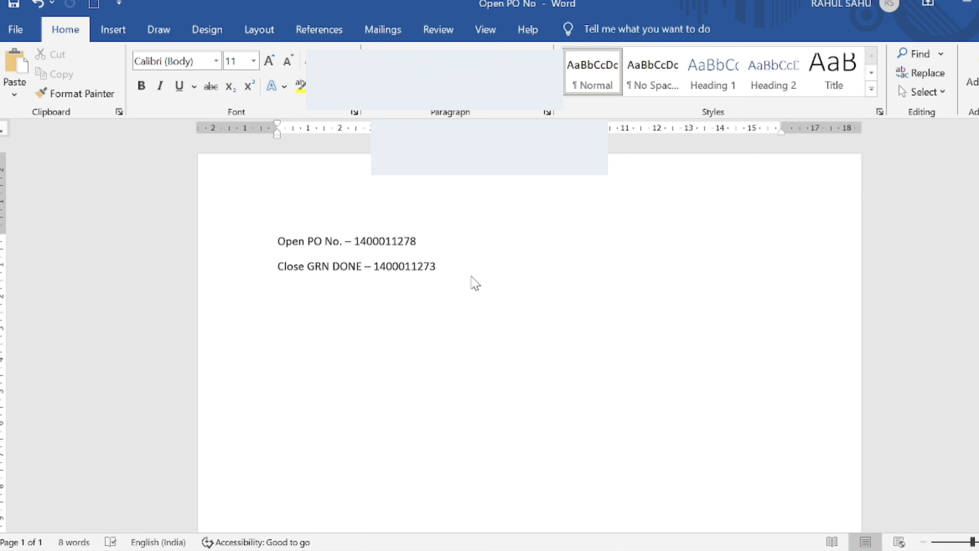
{"action": "key", "text": "Left"}
{"action": "key", "text": "shift+Left"}
{"action": "key", "text": "shift+Left"}
{"action": "key", "text": "shift+Left"}
{"action": "key", "text": "shift+Left"}
{"action": "key", "text": "shift+Left"}
{"action": "key", "text": "shift+Left"}
{"action": "key", "text": "shift+Left"}
{"action": "key", "text": "shift+Left"}
{"action": "key", "text": "shift+Left"}
{"action": "key", "text": "shift+Left"}
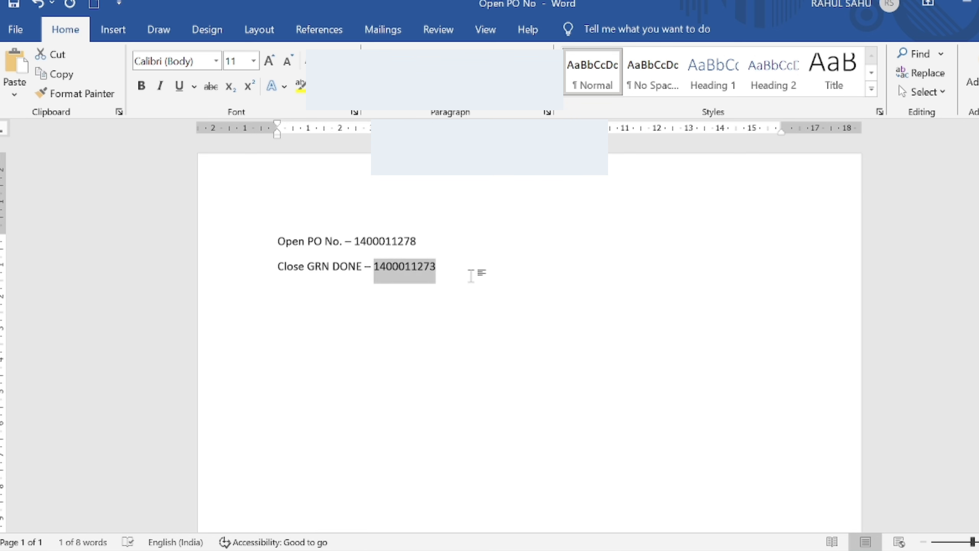
{"action": "key", "text": "ctrl+c"}
Step: Return to SAP, load the purchase order with the copied number and expand its item details
{"action": "key", "text": "alt+Tab"}
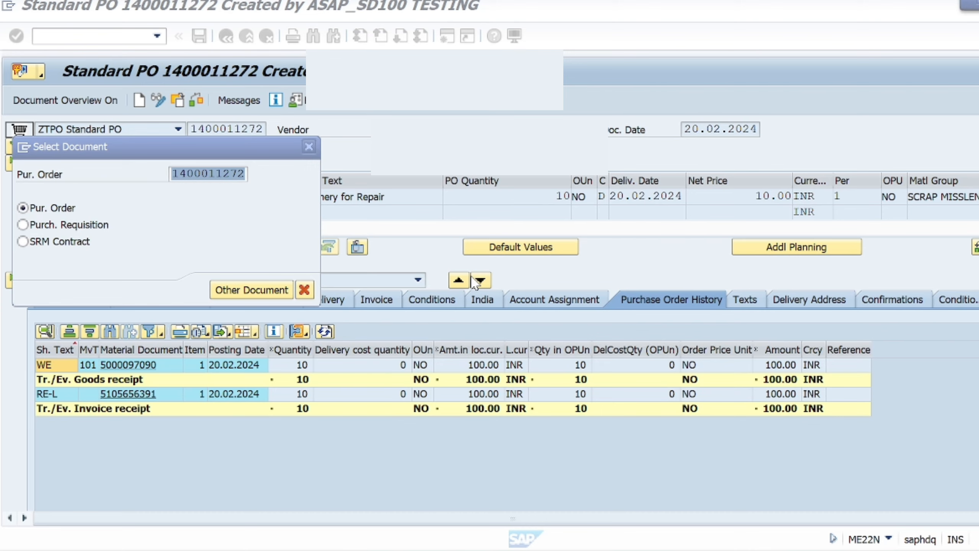
{"action": "key", "text": "ctrl+v"}
{"action": "key", "text": "Return"}
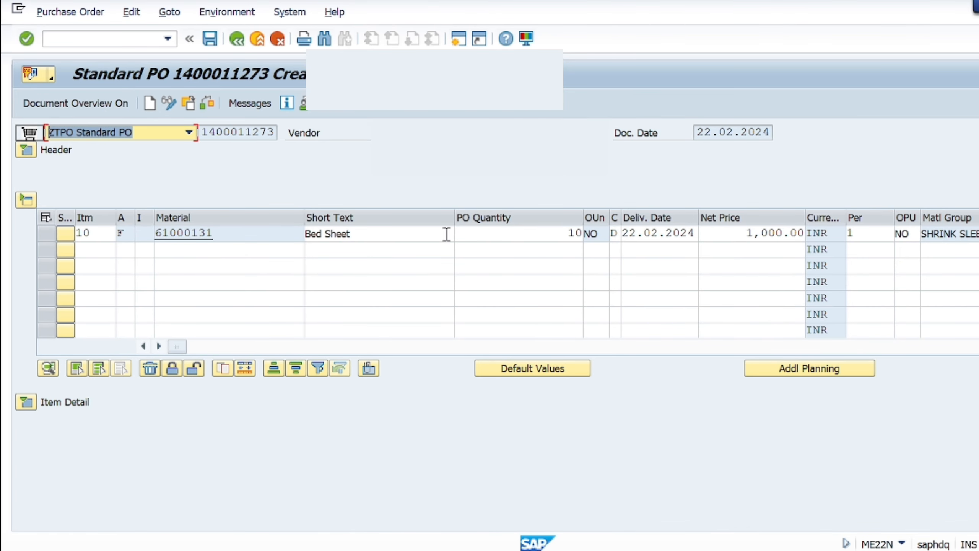
{"action": "left_click", "coordinate": [376, 233]}
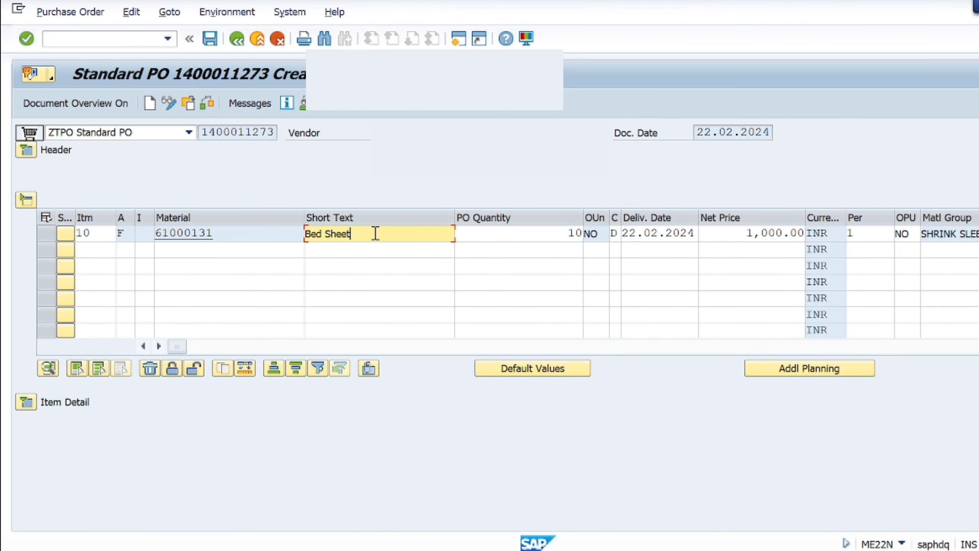
{"action": "left_click", "coordinate": [34, 406]}
{"action": "left_click", "coordinate": [23, 404]}
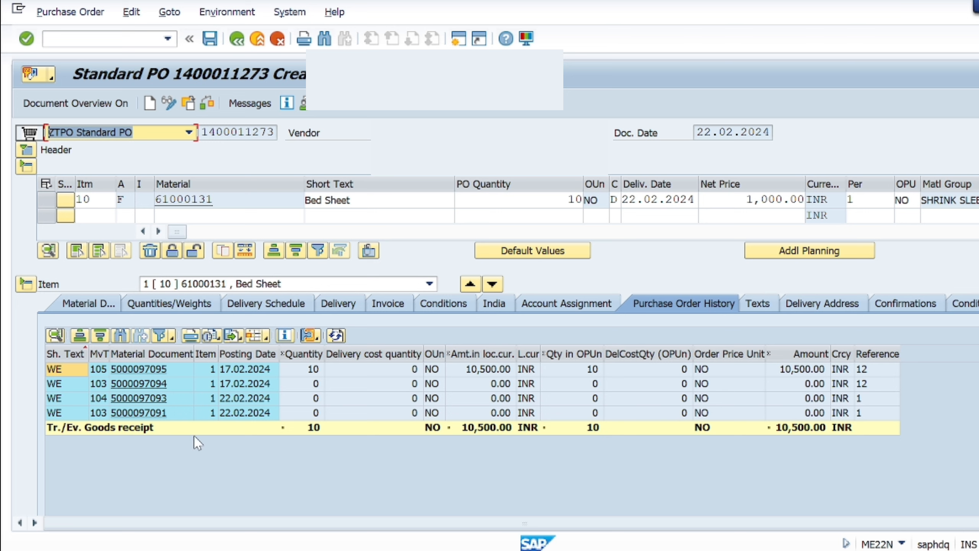
Step: Examine the movement types, material documents and posting dates of the goods receipt lines in the purchase order history
{"action": "left_click", "coordinate": [236, 413]}
{"action": "key", "text": "Left"}
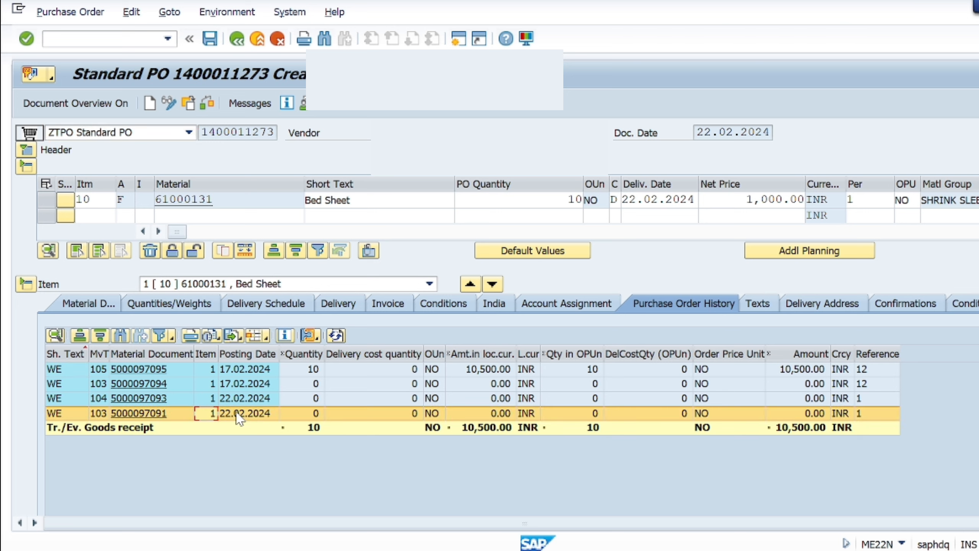
{"action": "key", "text": "Up"}
{"action": "key", "text": "Up"}
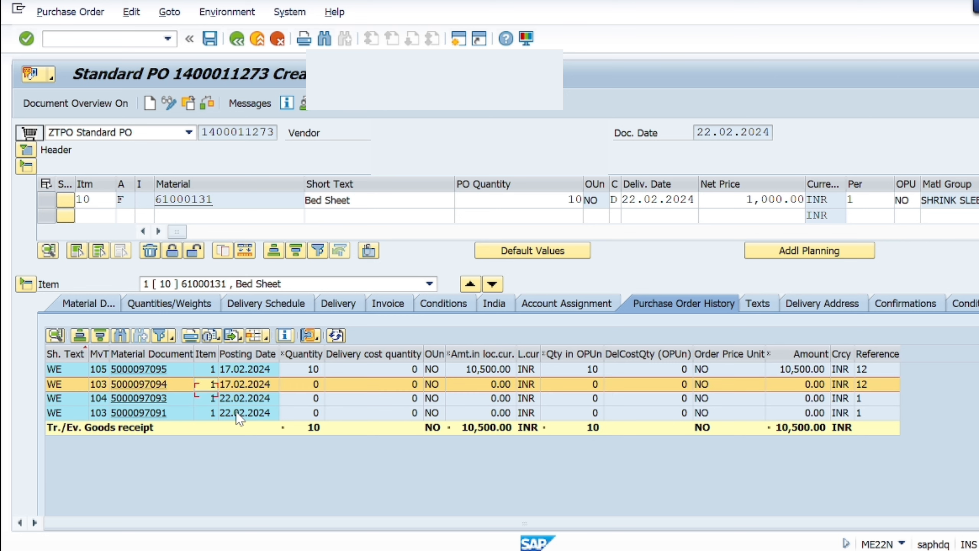
{"action": "key", "text": "Left"}
{"action": "key", "text": "Up"}
{"action": "key", "text": "Right"}
{"action": "key", "text": "Right"}
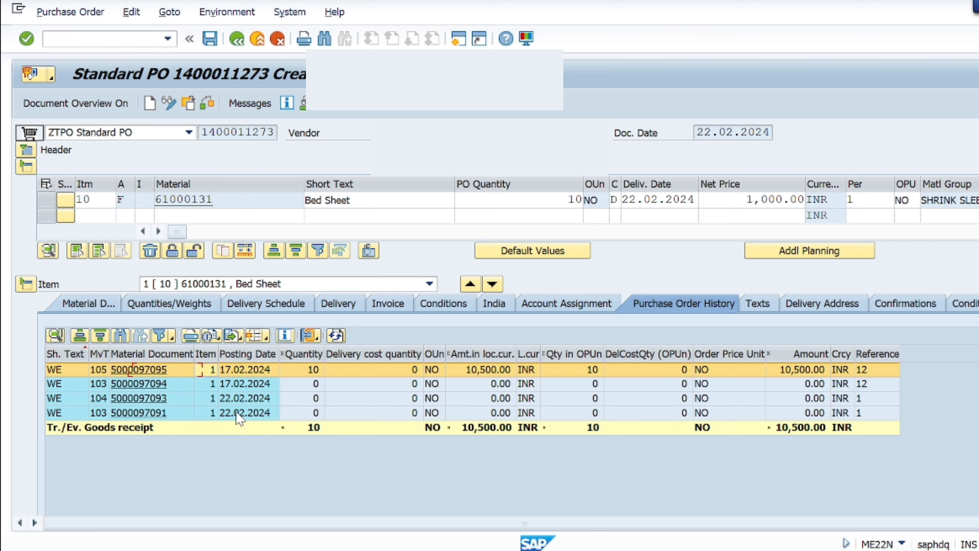
{"action": "key", "text": "Left"}
{"action": "key", "text": "Return"}
{"action": "key", "text": "Down"}
{"action": "key", "text": "Down"}
{"action": "key", "text": "Down"}
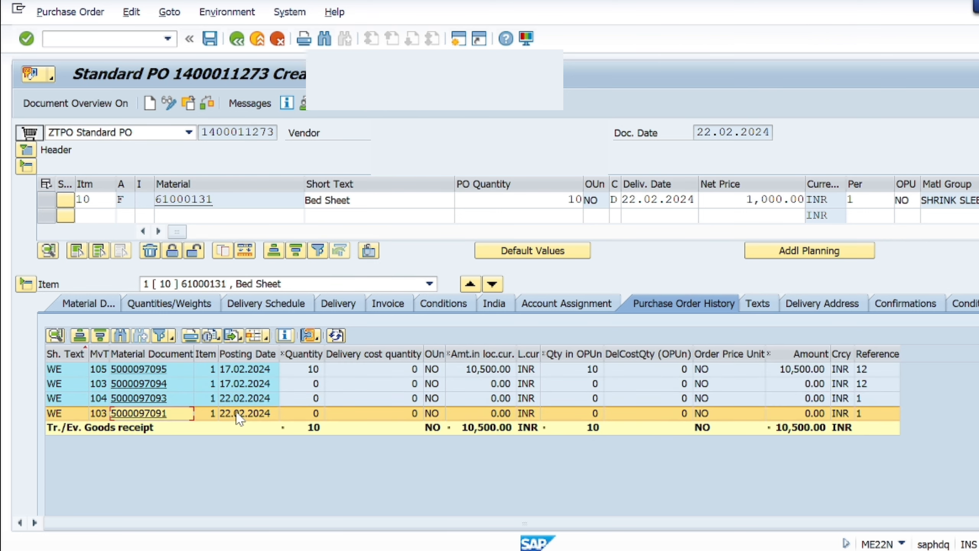
{"action": "key", "text": "Up"}
{"action": "key", "text": "Up"}
{"action": "key", "text": "Up"}
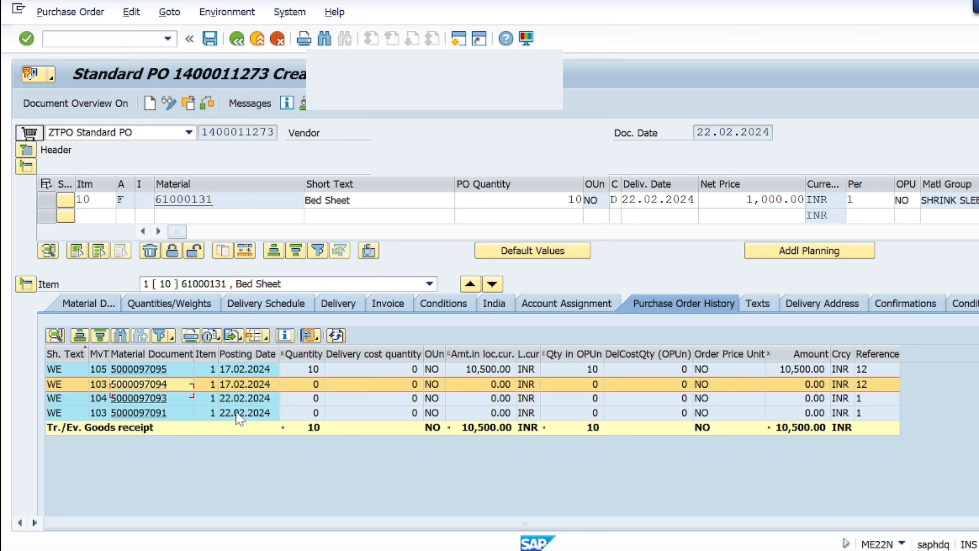
{"action": "key", "text": "Up"}
{"action": "key", "text": "Left"}
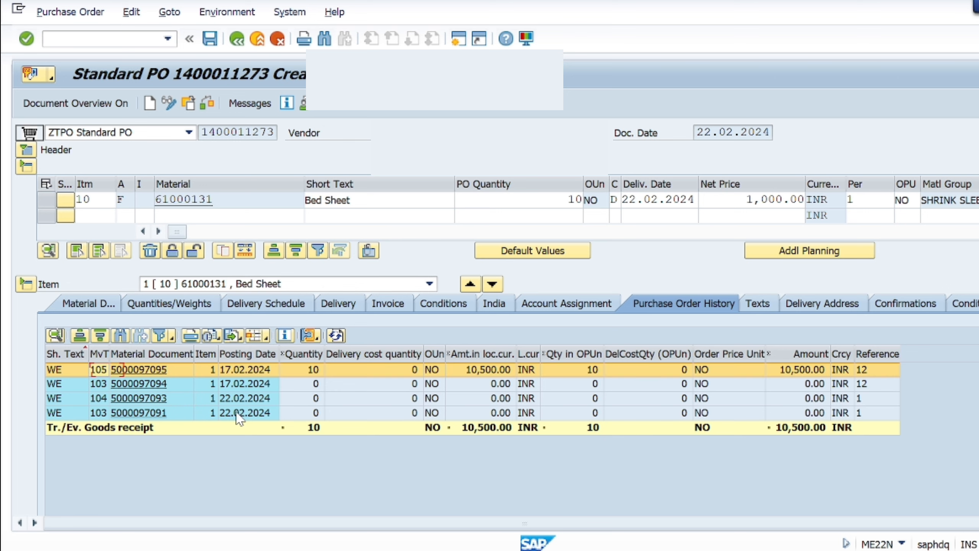
{"action": "key", "text": "Right"}
{"action": "key", "text": "Down"}
{"action": "key", "text": "Up"}
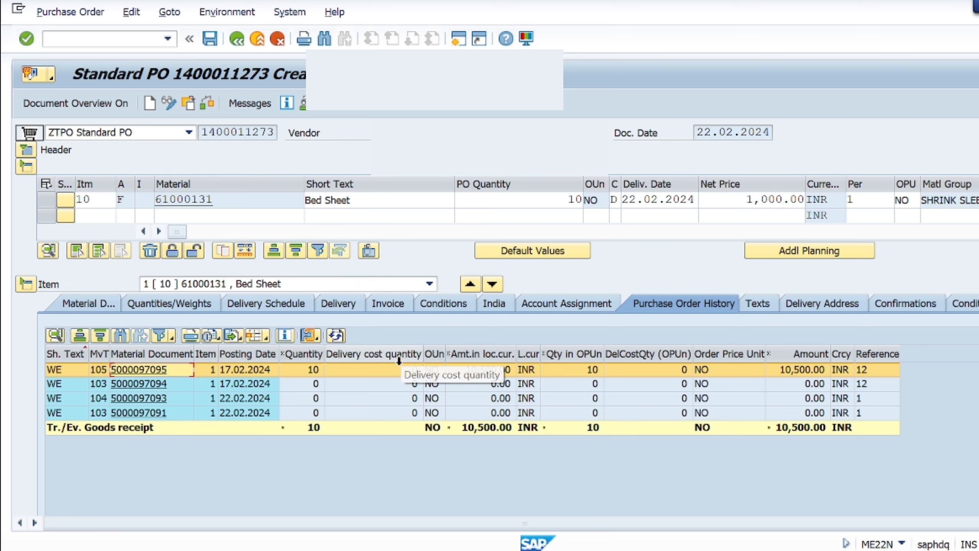
Step: Compare the received quantity on the movement type 105 line with the PO quantity of the Bed Sheet item
{"action": "left_click", "coordinate": [307, 372]}
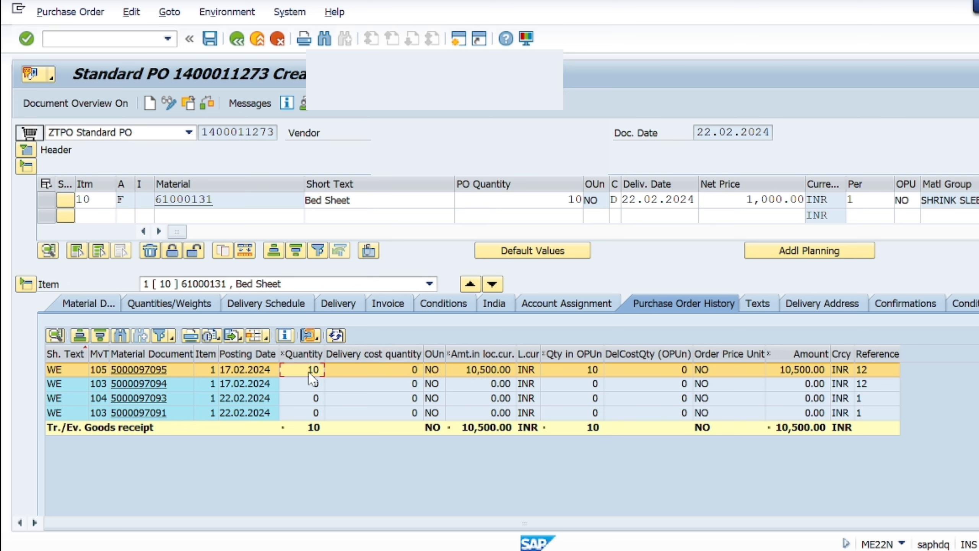
{"action": "left_click", "coordinate": [403, 212]}
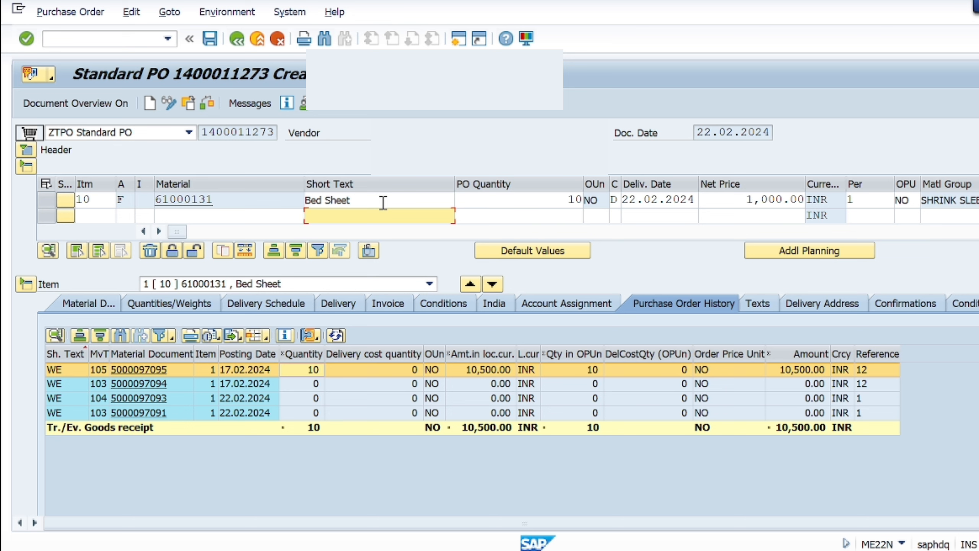
{"action": "left_click", "coordinate": [384, 202]}
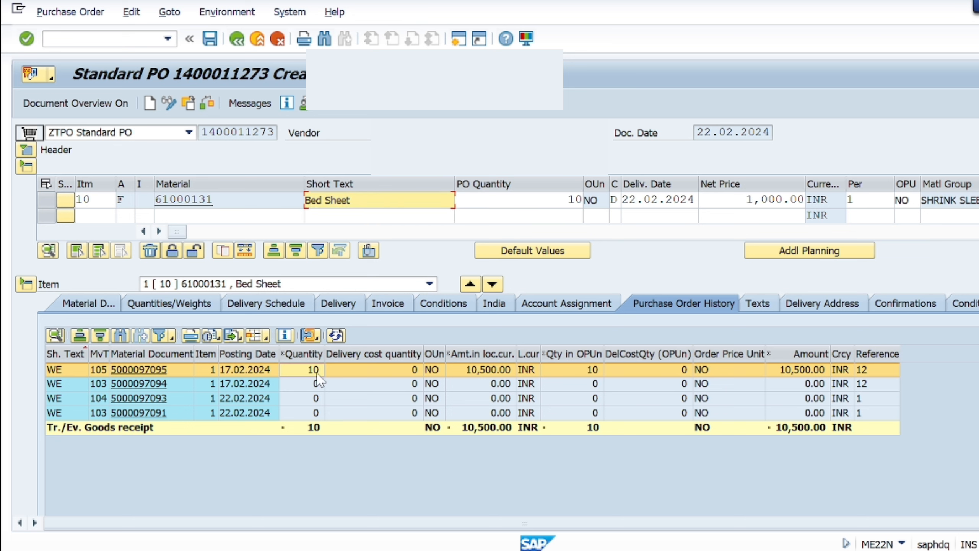
{"action": "left_click", "coordinate": [544, 199]}
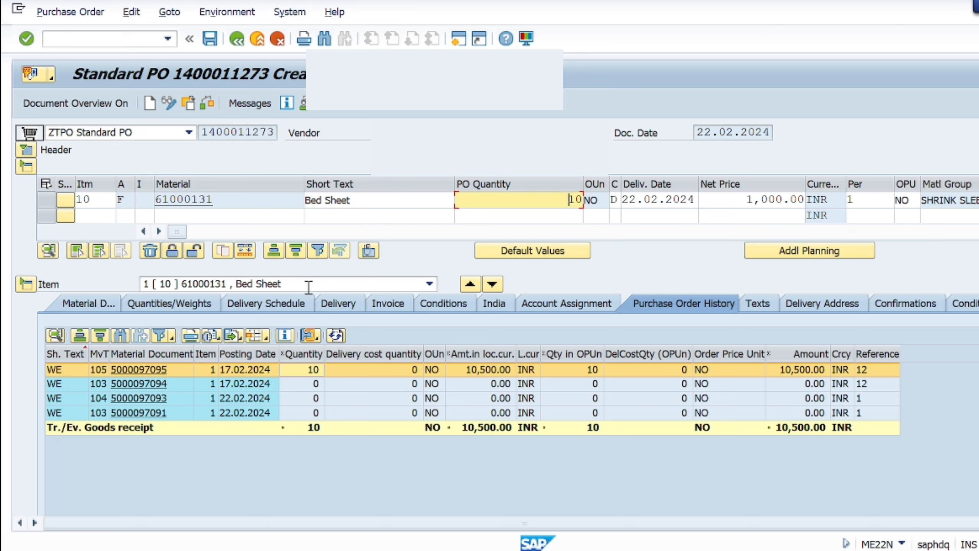
{"action": "left_click", "coordinate": [373, 372]}
{"action": "key", "text": "Left"}
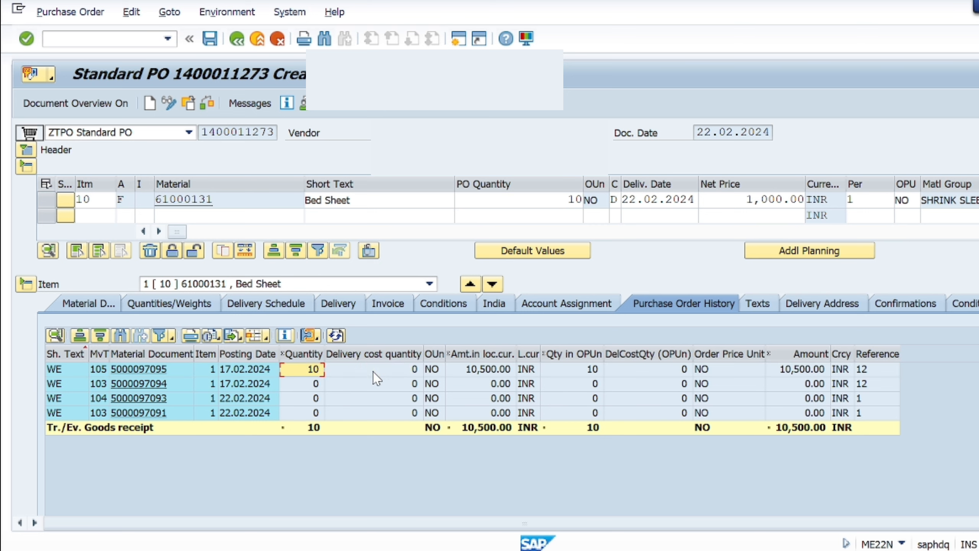
{"action": "left_click", "coordinate": [521, 202]}
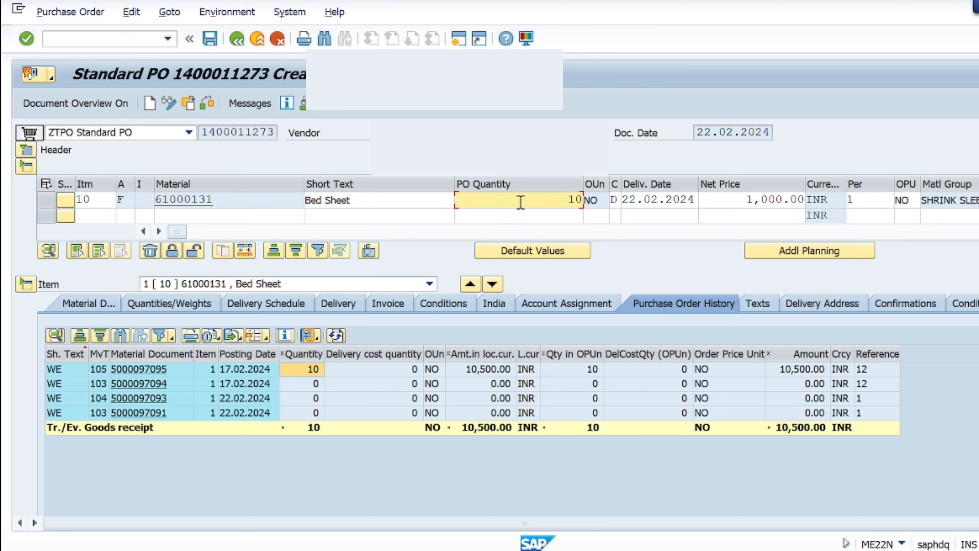
{"action": "left_click", "coordinate": [314, 371]}
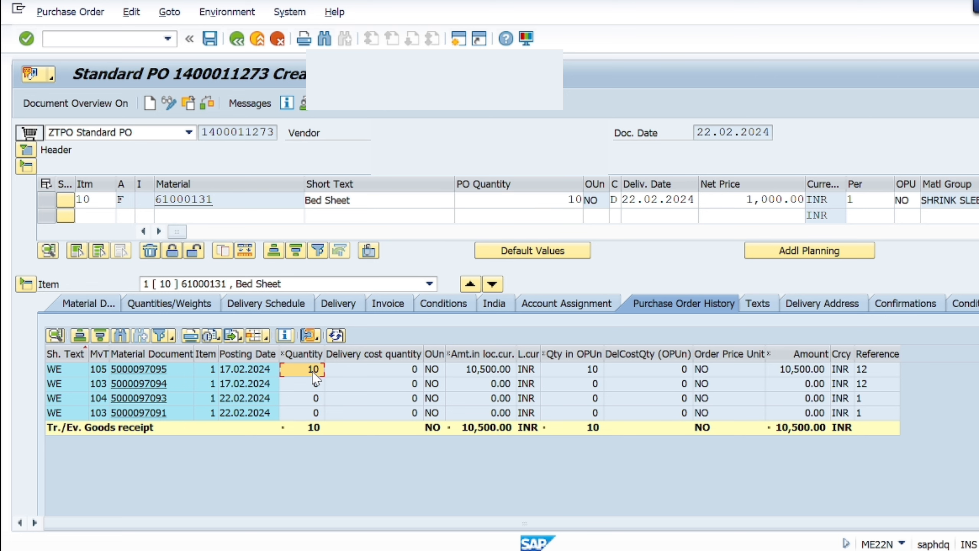
{"action": "left_click", "coordinate": [313, 371]}
Step: Try to delete item 10, Bed Sheet, confirm the deletion and check it against the goods receipt history
{"action": "left_click", "coordinate": [57, 205]}
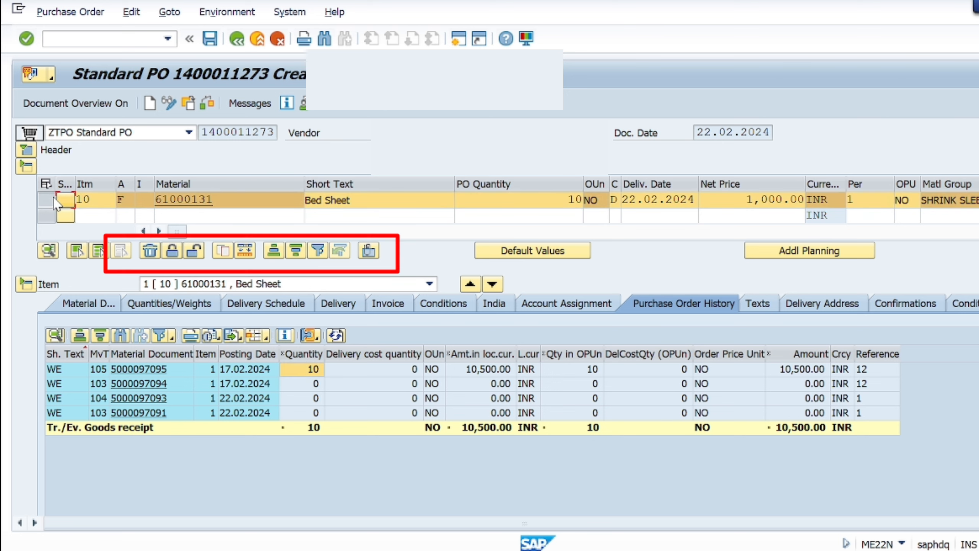
{"action": "left_click", "coordinate": [150, 251]}
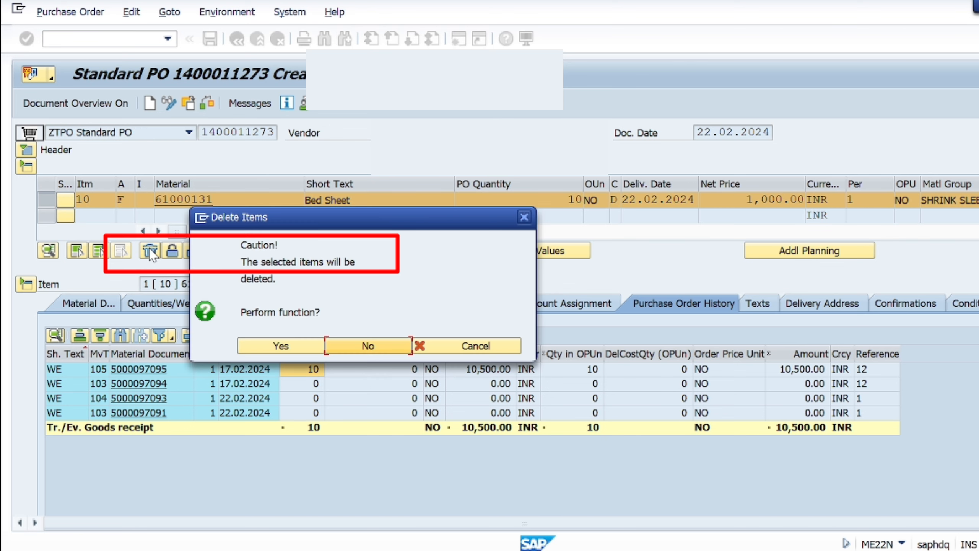
{"action": "left_click", "coordinate": [280, 347]}
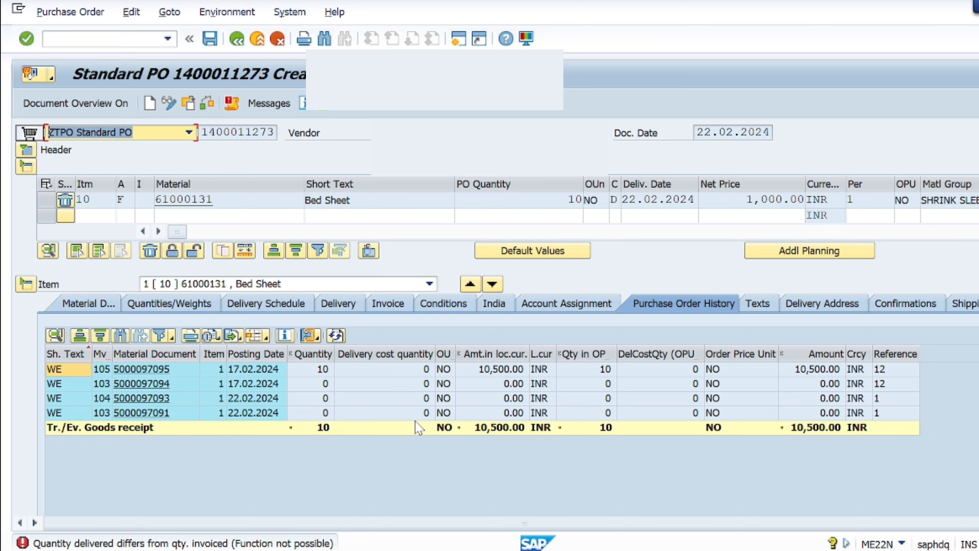
{"action": "left_click", "coordinate": [232, 388]}
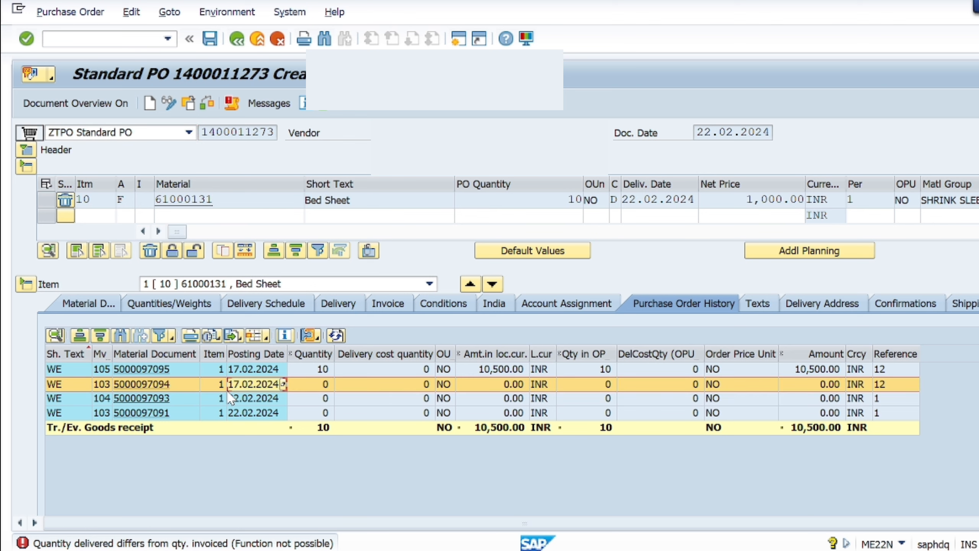
{"action": "key", "text": "Up"}
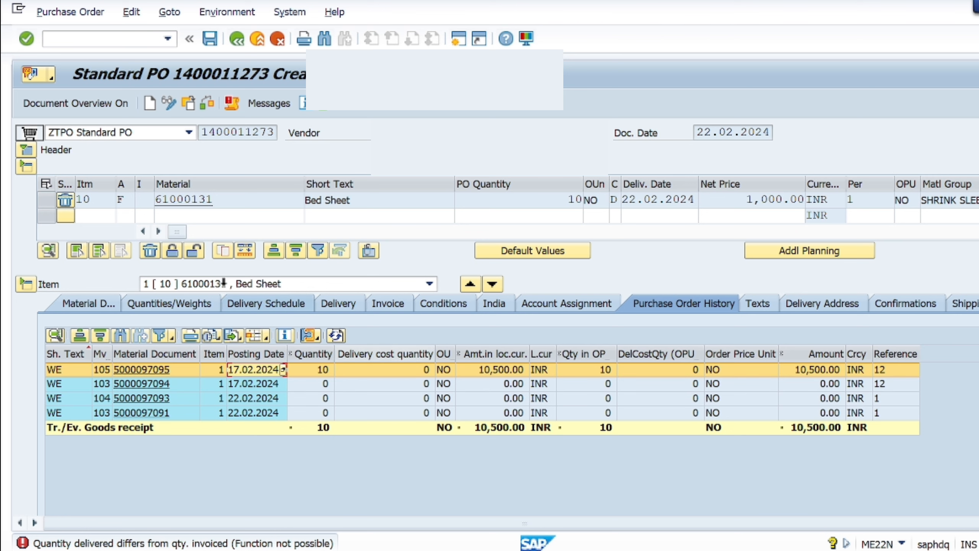
Step: Leave the purchase order without saving and start the ME22N transaction again
{"action": "left_click", "coordinate": [75, 38]}
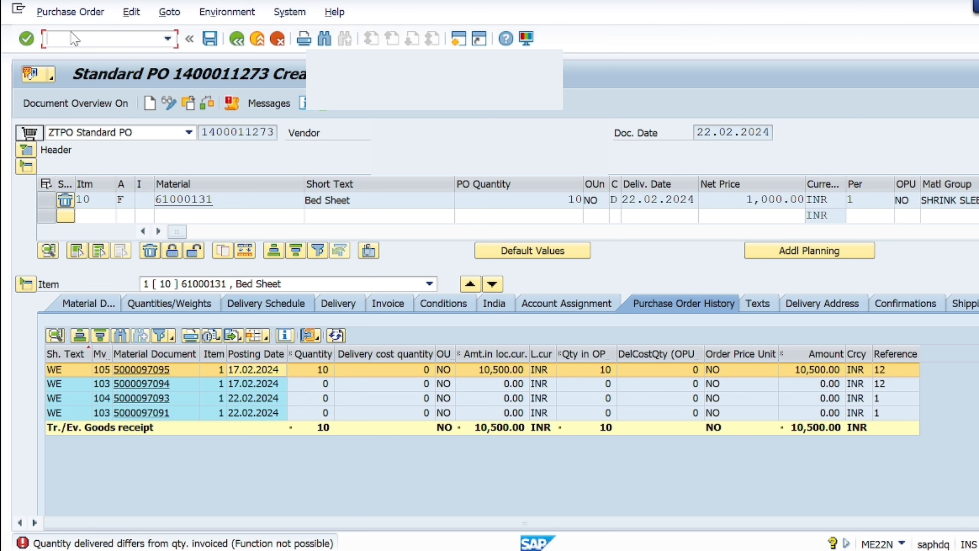
{"action": "type", "text": "/n"}
{"action": "key", "text": "Return"}
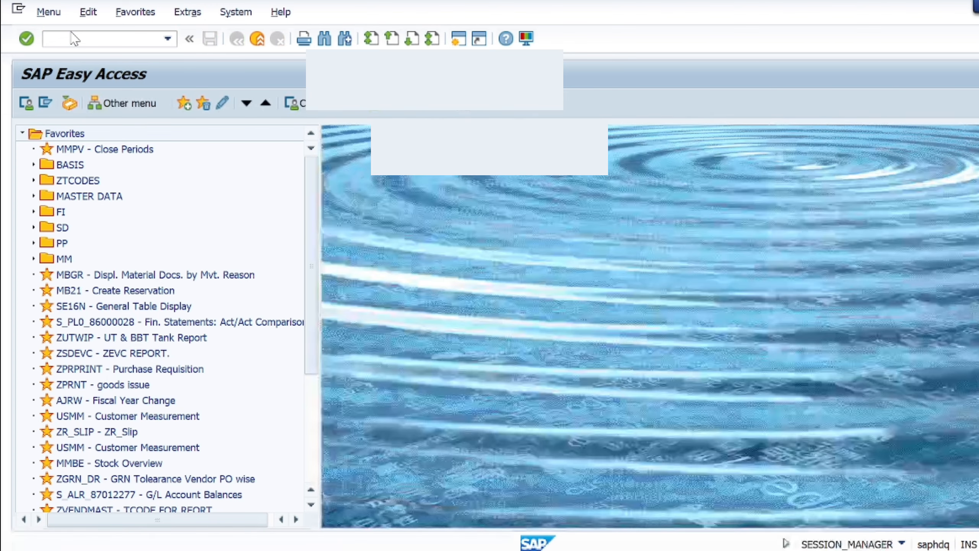
{"action": "type", "text": "me22n"}
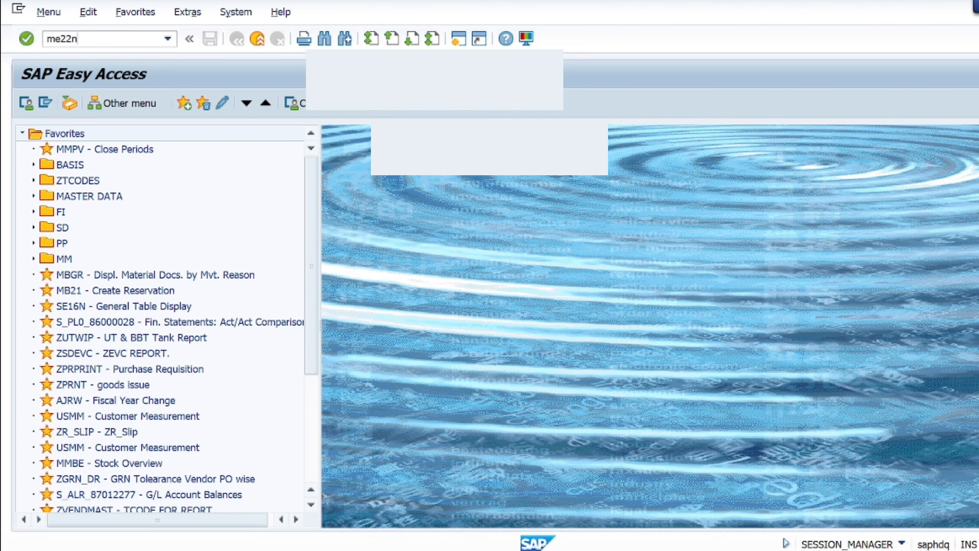
{"action": "key", "text": "Return"}
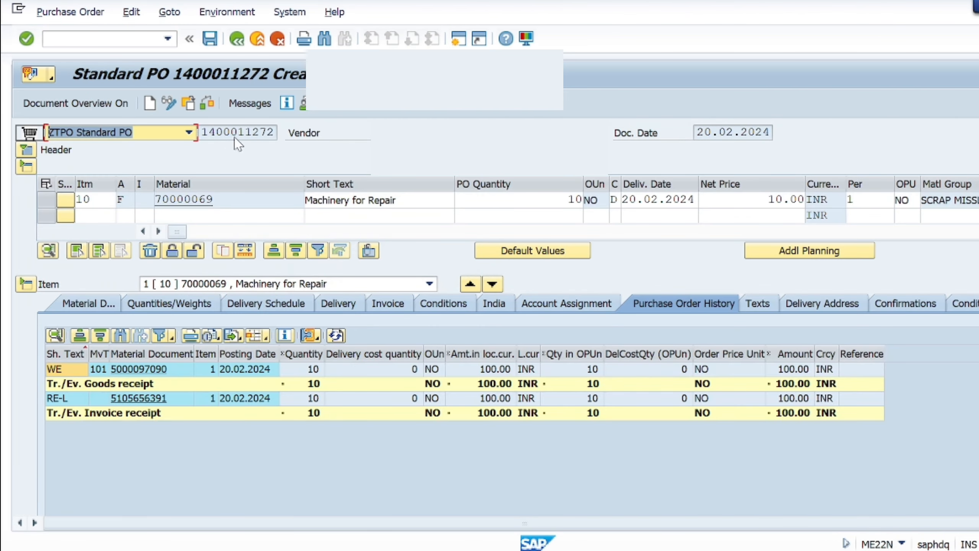
Step: Switch to the Word document and copy the purchase order number noted next to Open PO No
{"action": "key", "text": "alt+Tab"}
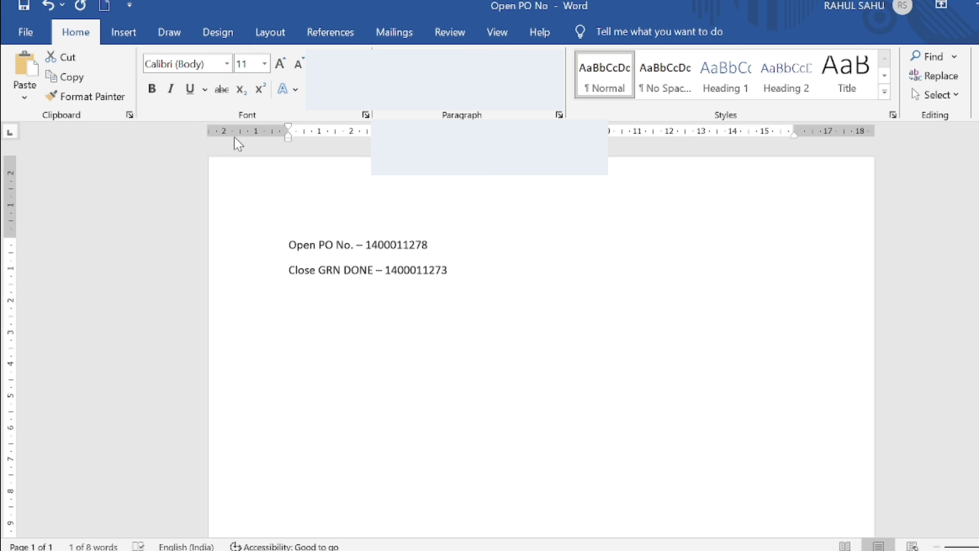
{"action": "double_click", "coordinate": [417, 270]}
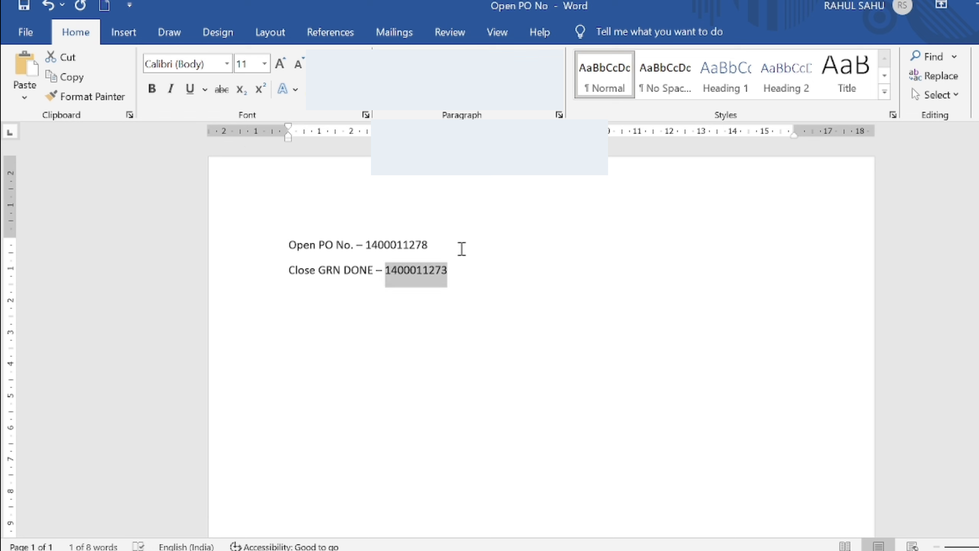
{"action": "left_click", "coordinate": [440, 242], "text": "shift"}
{"action": "left_click", "coordinate": [440, 243]}
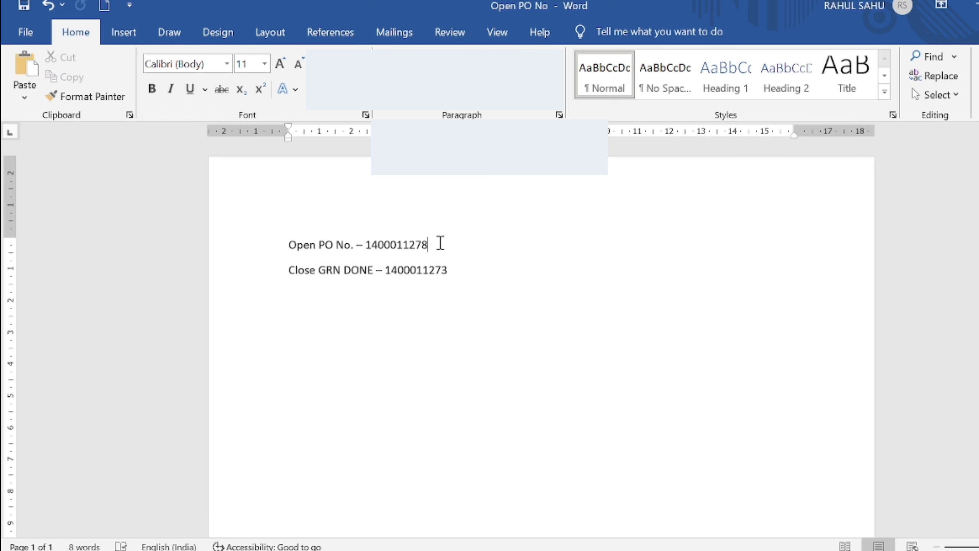
{"action": "key", "text": "ctrl+shift+Left"}
{"action": "key", "text": "ctrl+c"}
Step: Return to SAP ME22N and open the purchase order with the copied number
{"action": "key", "text": "alt+Tab"}
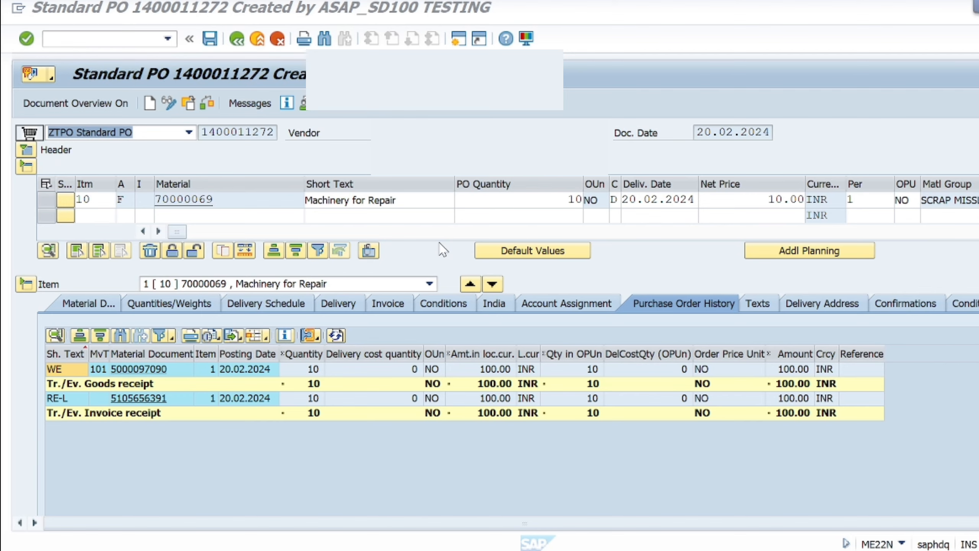
{"action": "left_click", "coordinate": [188, 103]}
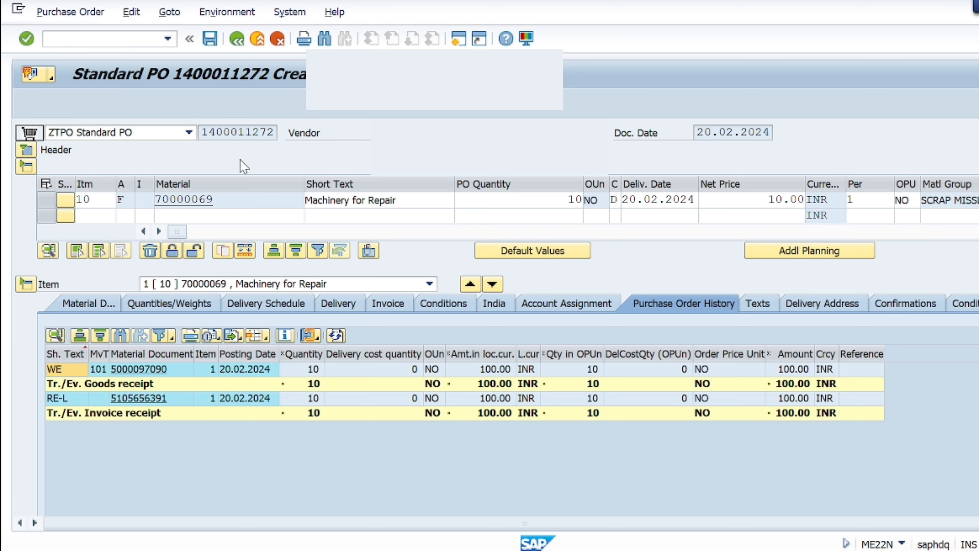
{"action": "key", "text": "ctrl+v"}
{"action": "key", "text": "Return"}
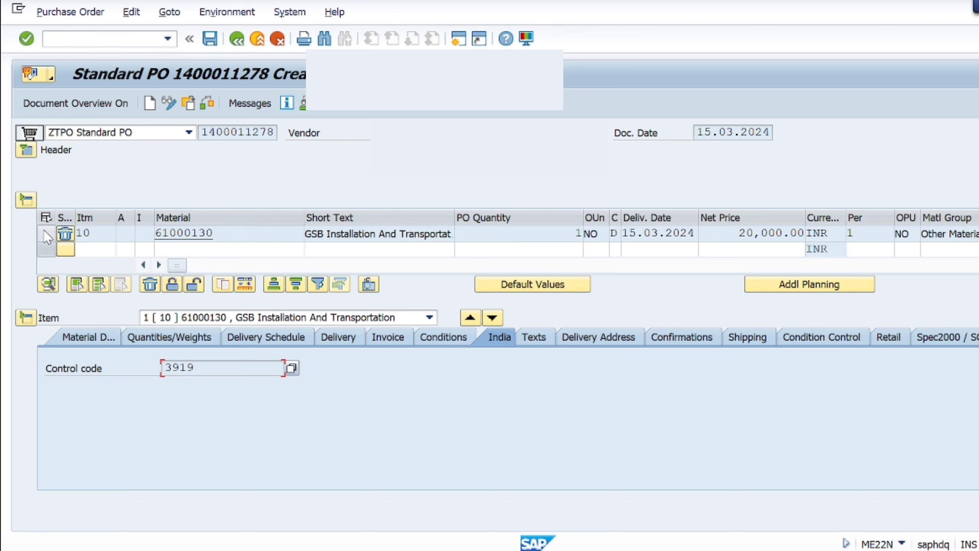
Step: Remove the deletion flag from item 10, GSB Installation And Transportation, and save the purchase order
{"action": "left_click", "coordinate": [47, 233]}
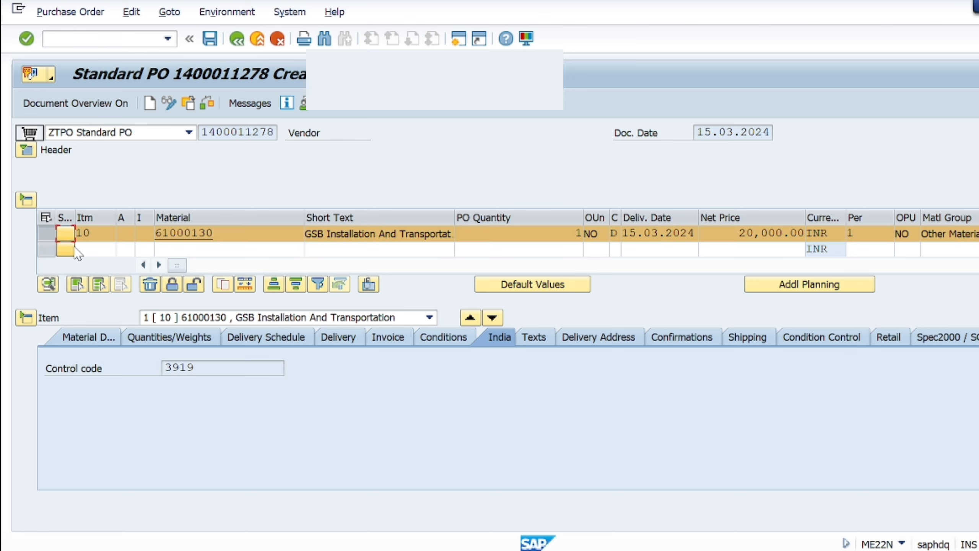
{"action": "left_click", "coordinate": [195, 285]}
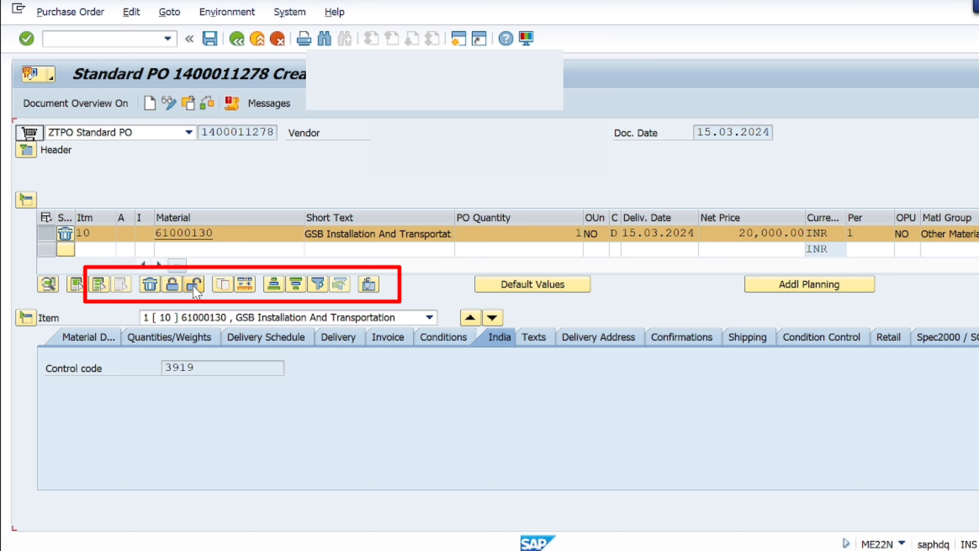
{"action": "left_click", "coordinate": [210, 39]}
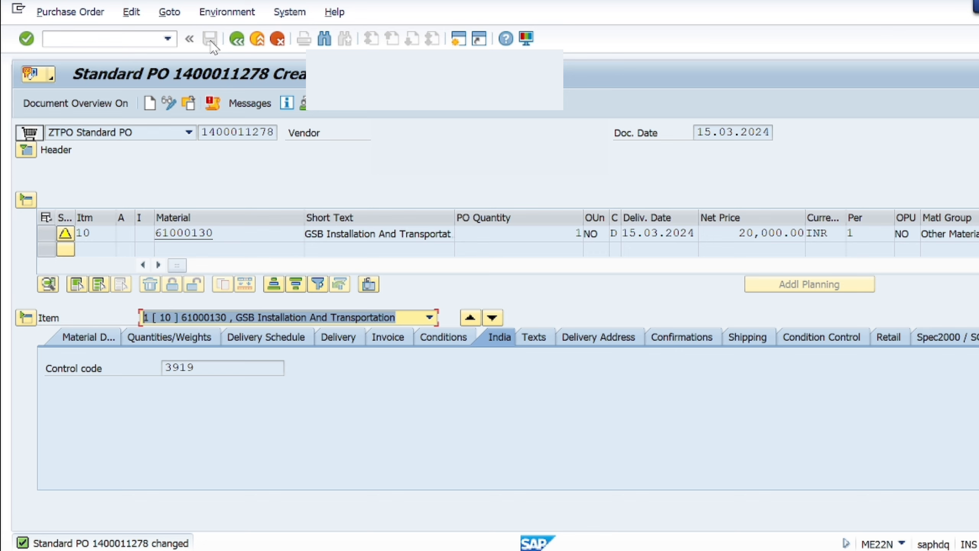
Step: Copy the purchase order number from the order's header
{"action": "left_click", "coordinate": [205, 132]}
{"action": "key", "text": "Left"}
{"action": "key", "text": "shift+Right"}
{"action": "key", "text": "shift+Right"}
{"action": "key", "text": "shift+Right"}
{"action": "key", "text": "shift+Right"}
{"action": "key", "text": "shift+Right"}
{"action": "key", "text": "shift+Right"}
{"action": "key", "text": "shift+Right"}
{"action": "key", "text": "shift+Right"}
{"action": "key", "text": "shift+Right"}
{"action": "key", "text": "shift+Right"}
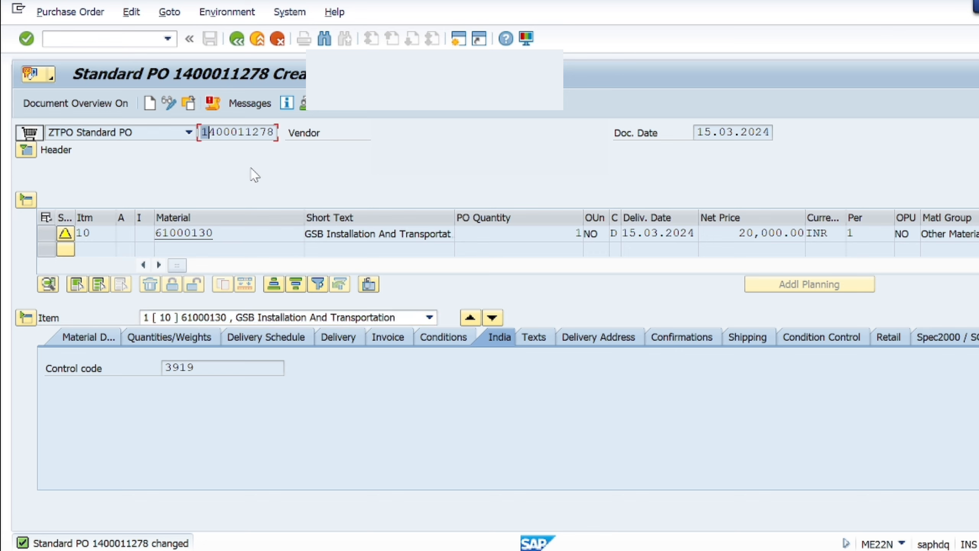
{"action": "key", "text": "ctrl+c"}
Step: Start the MIGO transaction and load the copied order number as a Goods Receipt for a Purchase Order
{"action": "left_click", "coordinate": [136, 37]}
{"action": "type", "text": "/nme23n"}
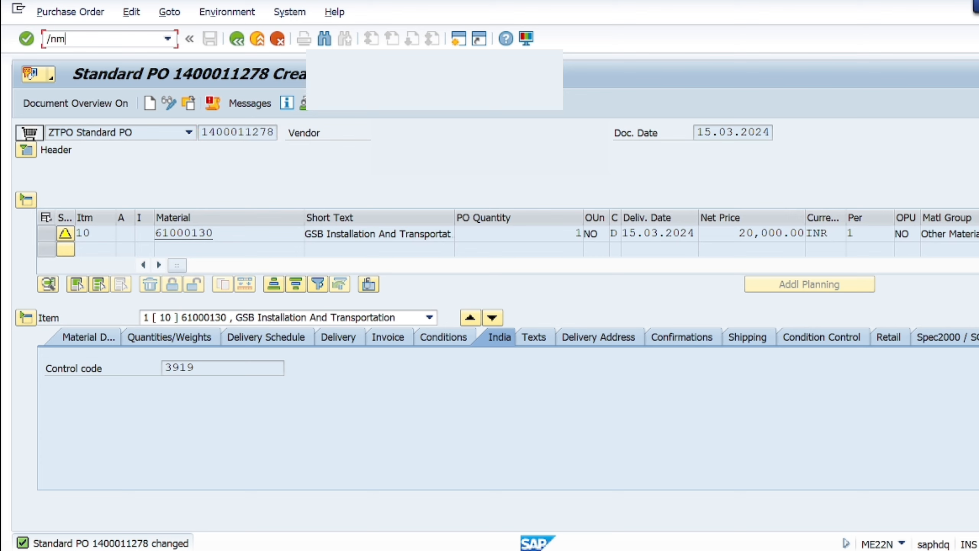
{"action": "key", "text": "Return"}
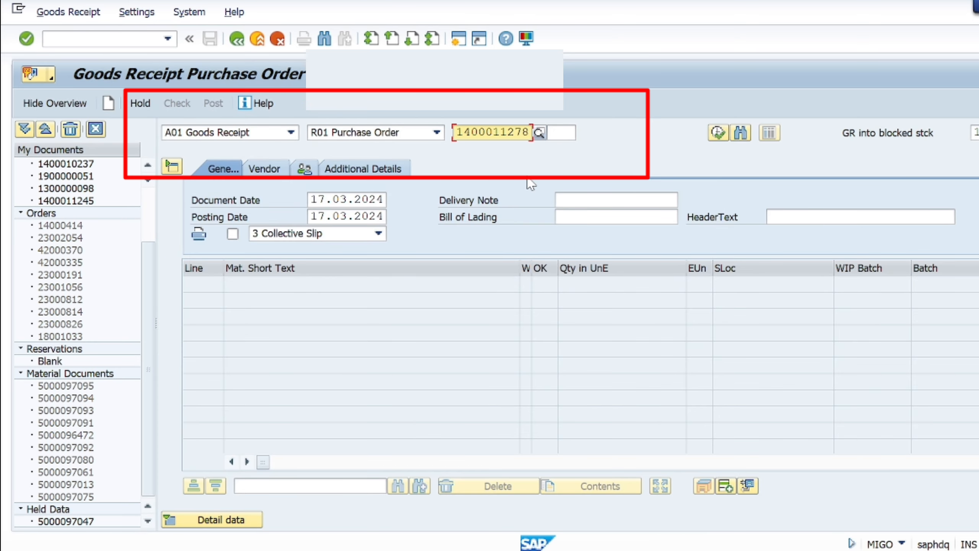
{"action": "key", "text": "Return"}
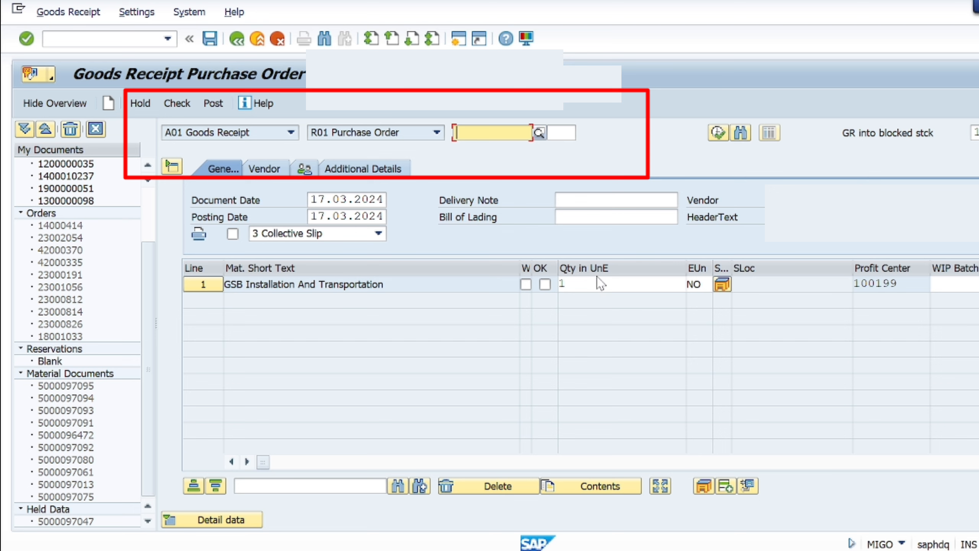
Step: Examine the quantity proposed for the GSB Installation And Transportation line in the goods receipt
{"action": "left_click", "coordinate": [569, 268]}
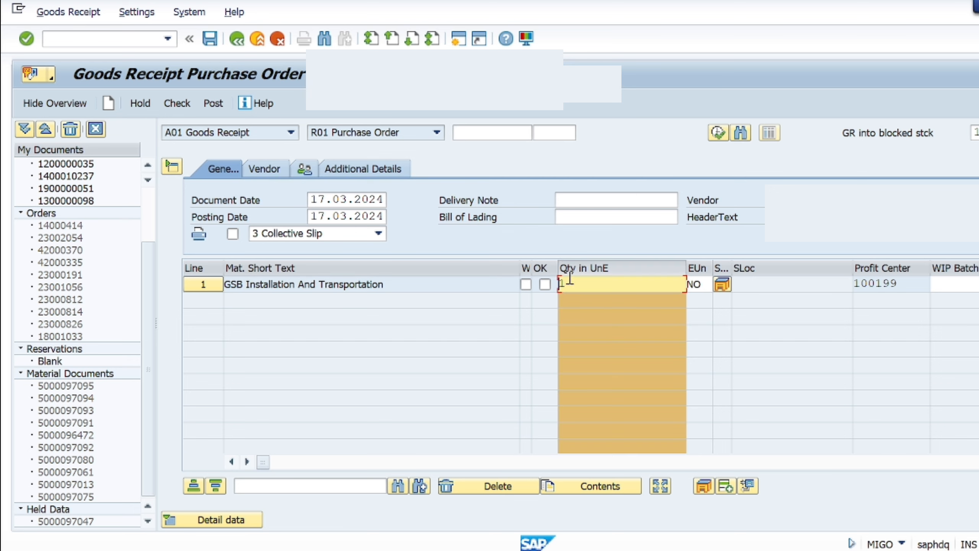
{"action": "left_click", "coordinate": [595, 267]}
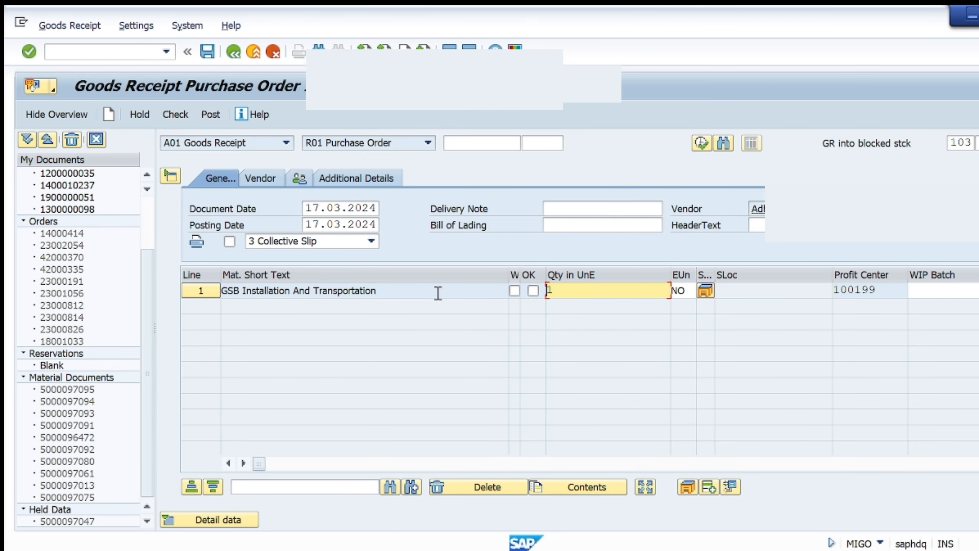
{"action": "left_click", "coordinate": [505, 143]}
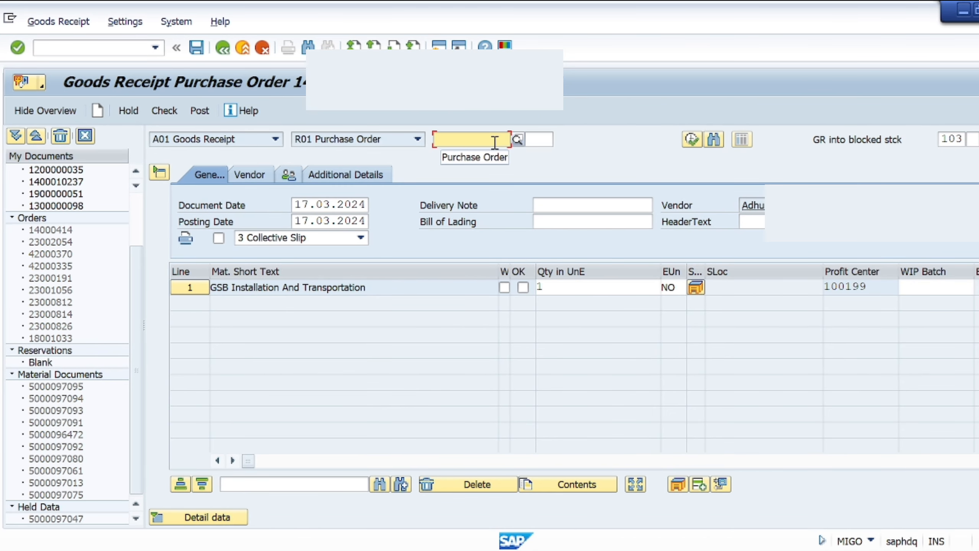
{"action": "left_click", "coordinate": [582, 284]}
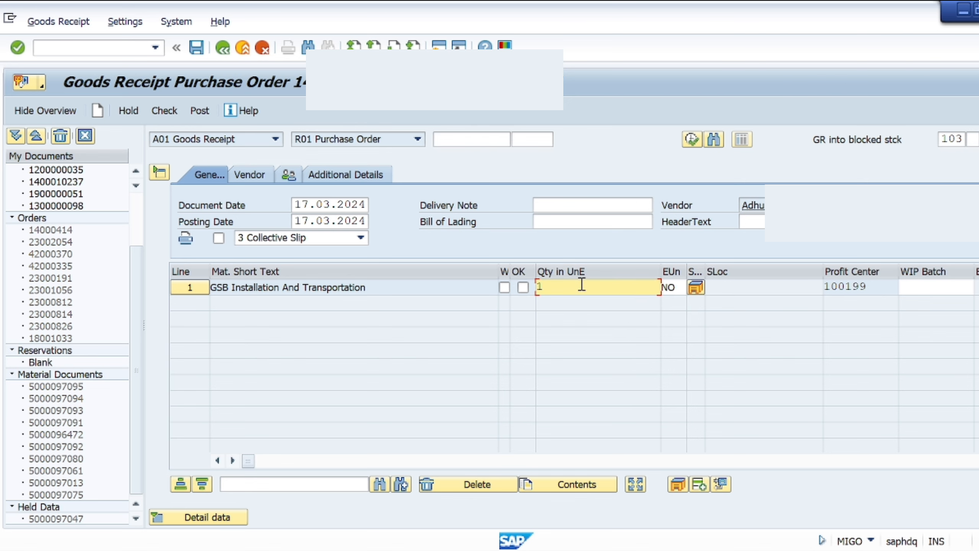
{"action": "left_click", "coordinate": [475, 143]}
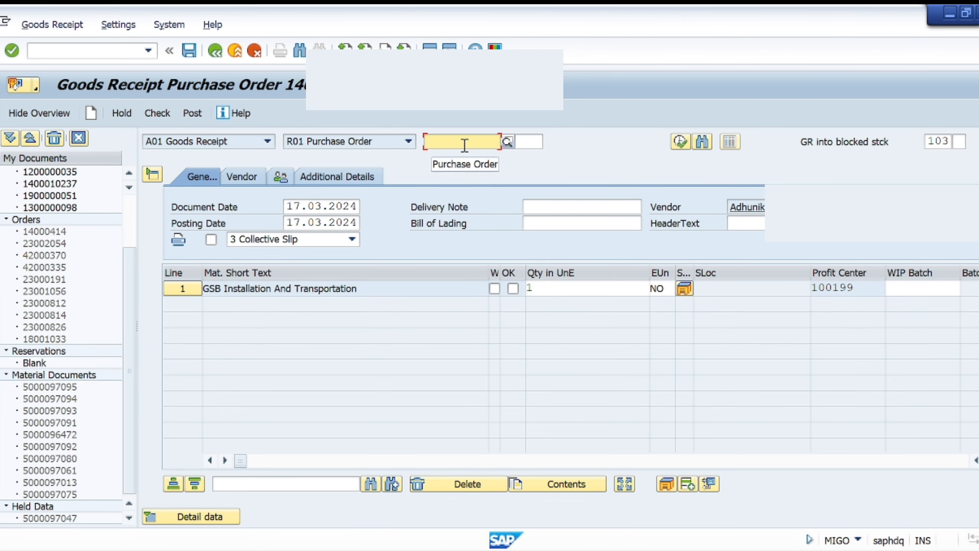
Step: Leave MIGO without posting, start ME22N and open the same open purchase order again
{"action": "left_click", "coordinate": [69, 53]}
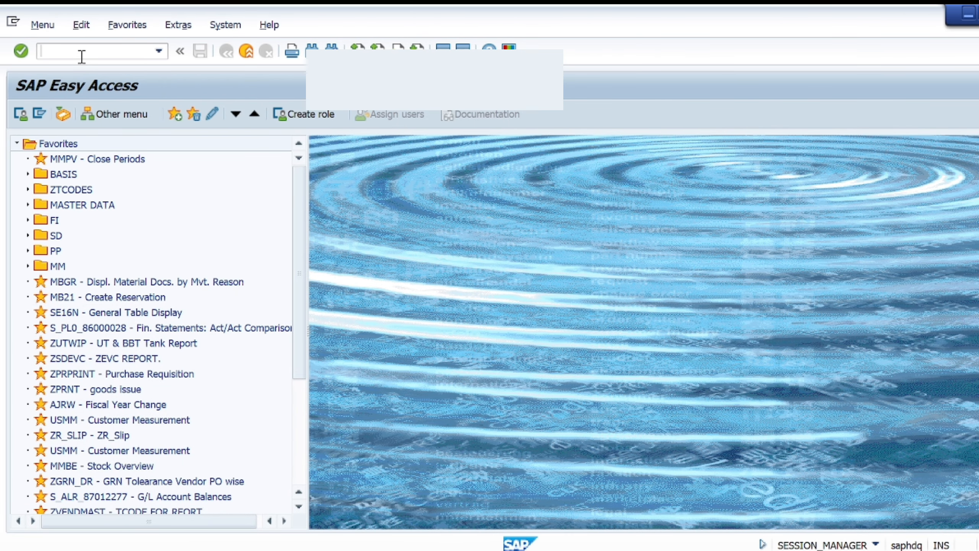
{"action": "type", "text": "me22n"}
{"action": "key", "text": "Return"}
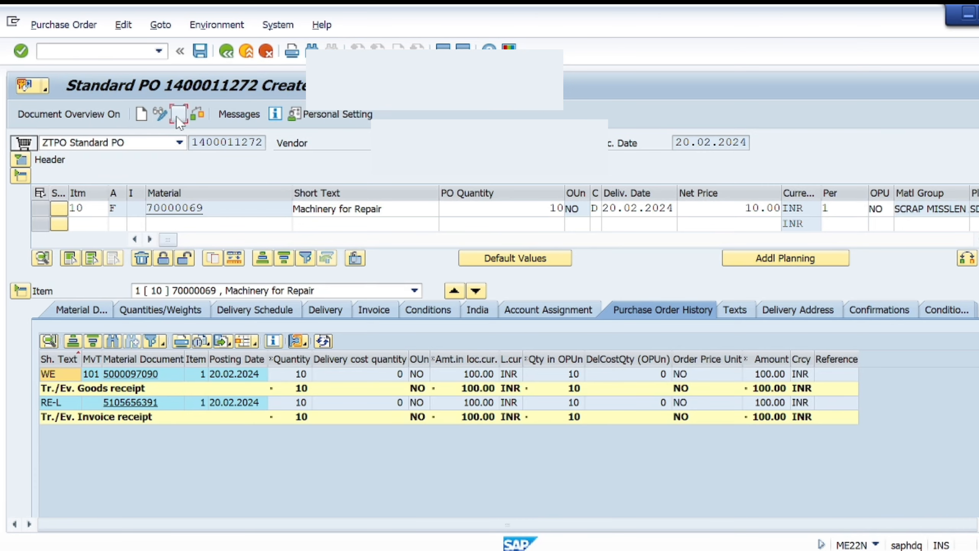
{"action": "left_click", "coordinate": [177, 117]}
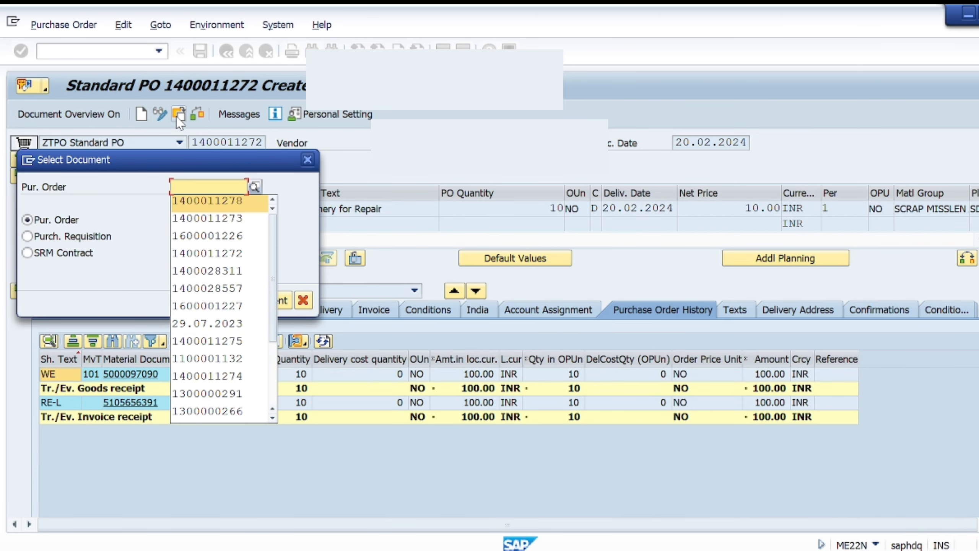
{"action": "key", "text": "Return"}
{"action": "key", "text": "Return"}
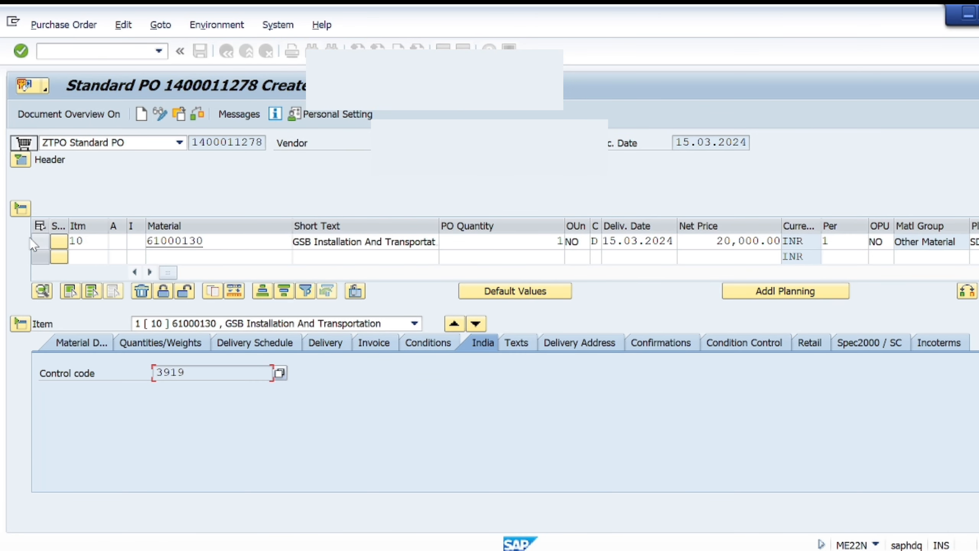
Step: Delete item 10, GSB Installation And Transportation, confirm the deletion and save the purchase order
{"action": "left_click", "coordinate": [32, 239]}
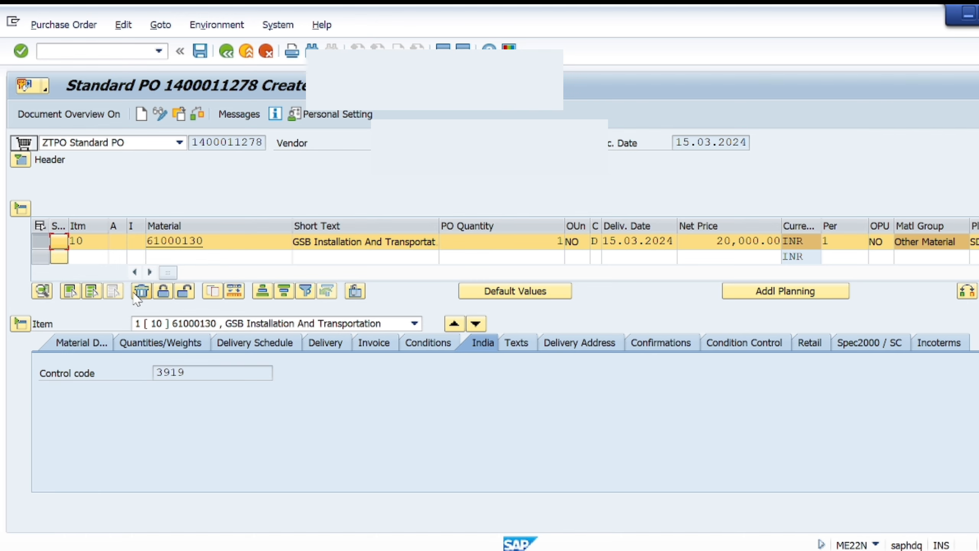
{"action": "left_click", "coordinate": [141, 292]}
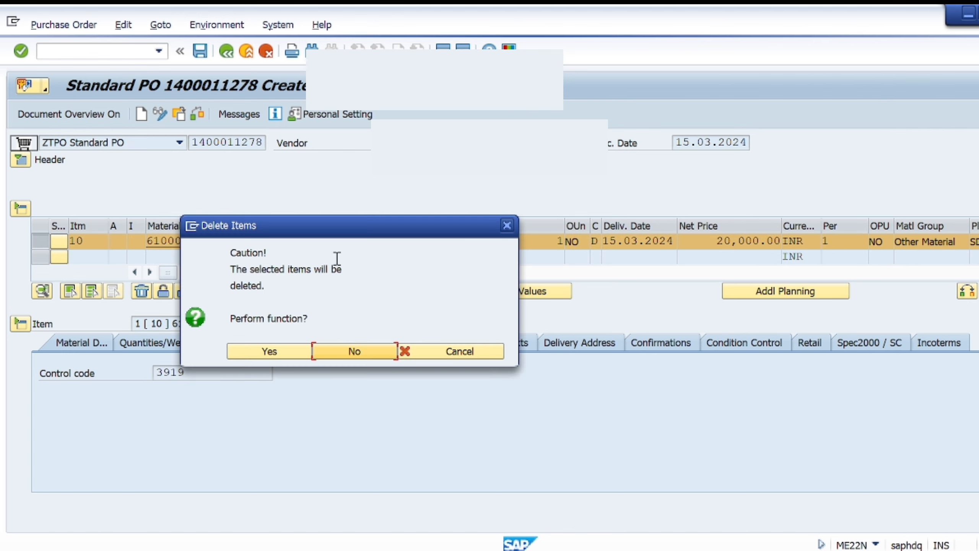
{"action": "left_click", "coordinate": [262, 356]}
{"action": "left_click", "coordinate": [261, 361]}
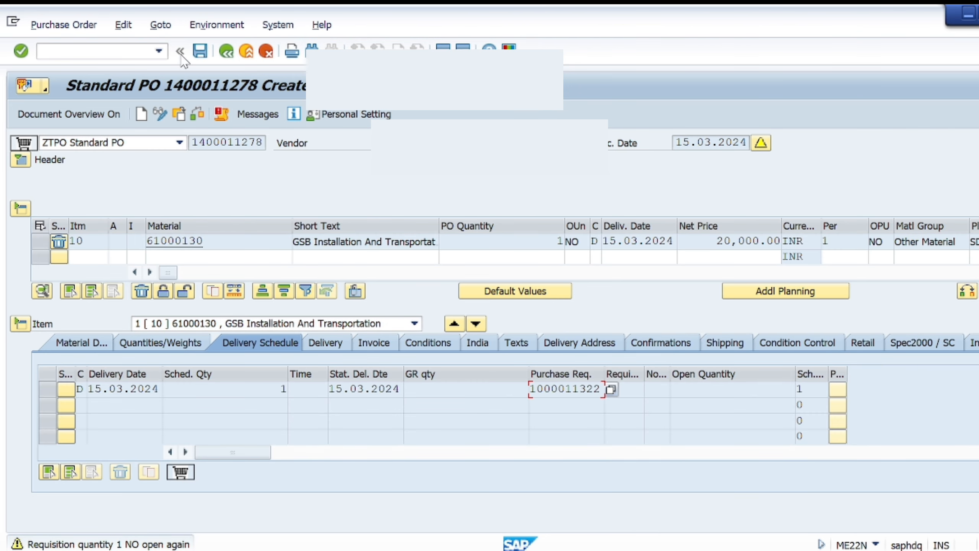
{"action": "left_click", "coordinate": [200, 50]}
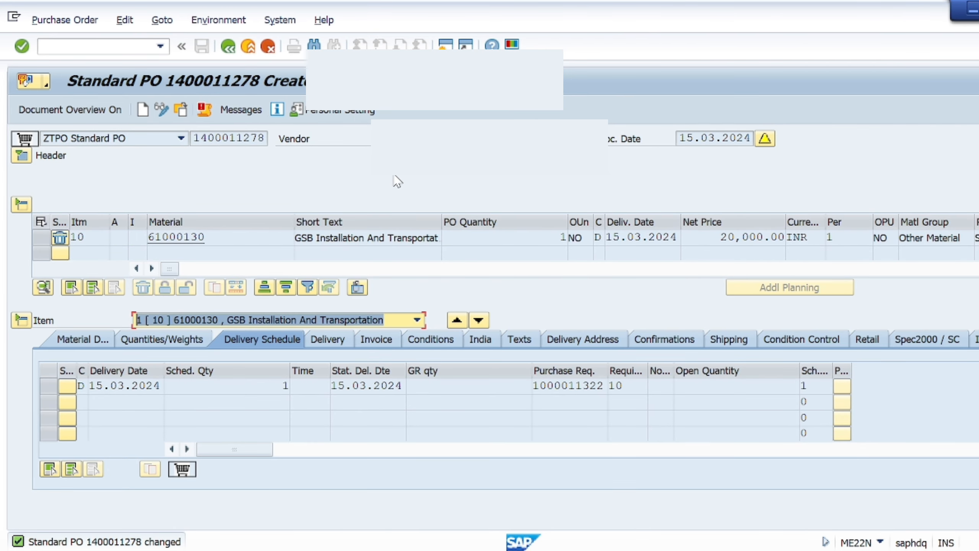